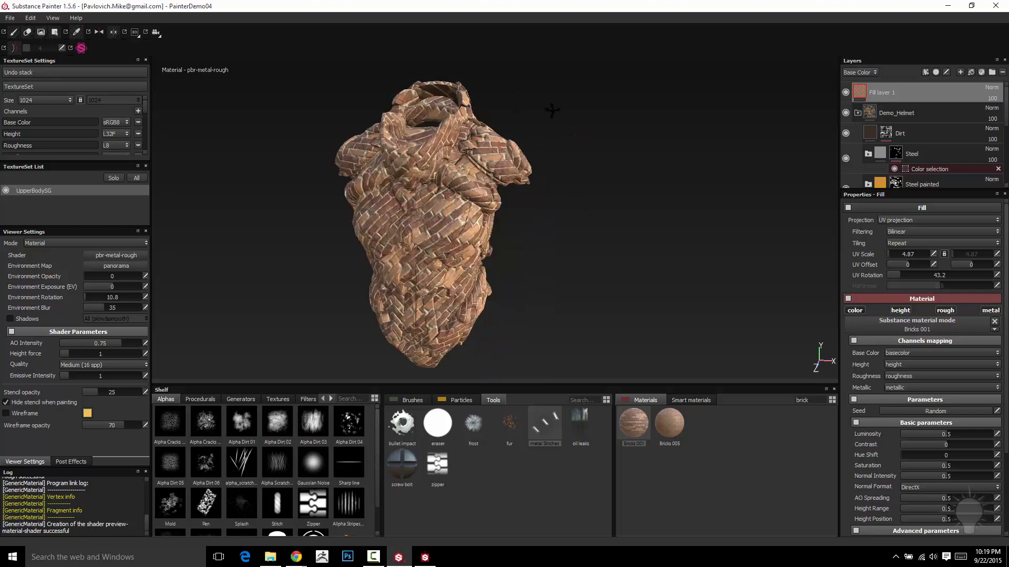
# Step: Switch to the browser and look through the GDC FPS Female mesh's preview images on Substance Share
pyautogui.keyDown('alt'); pyautogui.moveTo(551, 108); pyautogui.dragTo(530, 113); pyautogui.keyUp('alt')
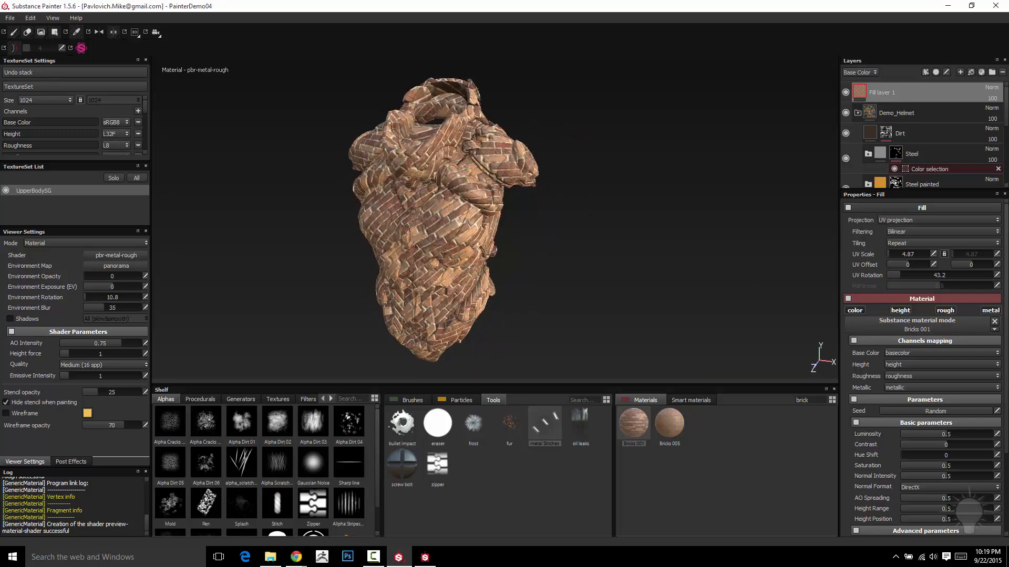
pyautogui.hotkey('alt', 'Tab')
pyautogui.click(189, 267)
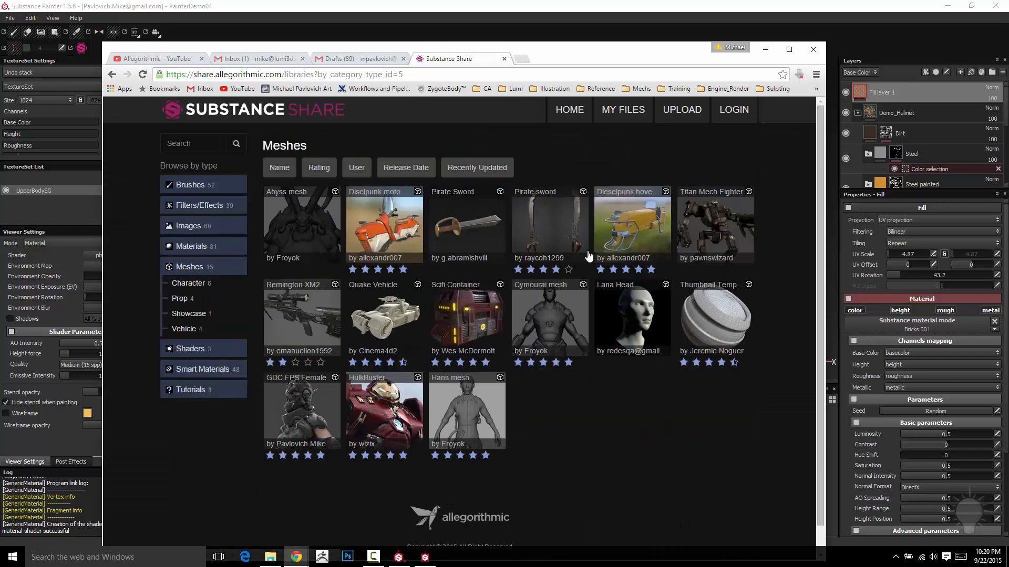
pyautogui.click(302, 418)
pyautogui.click(404, 210)
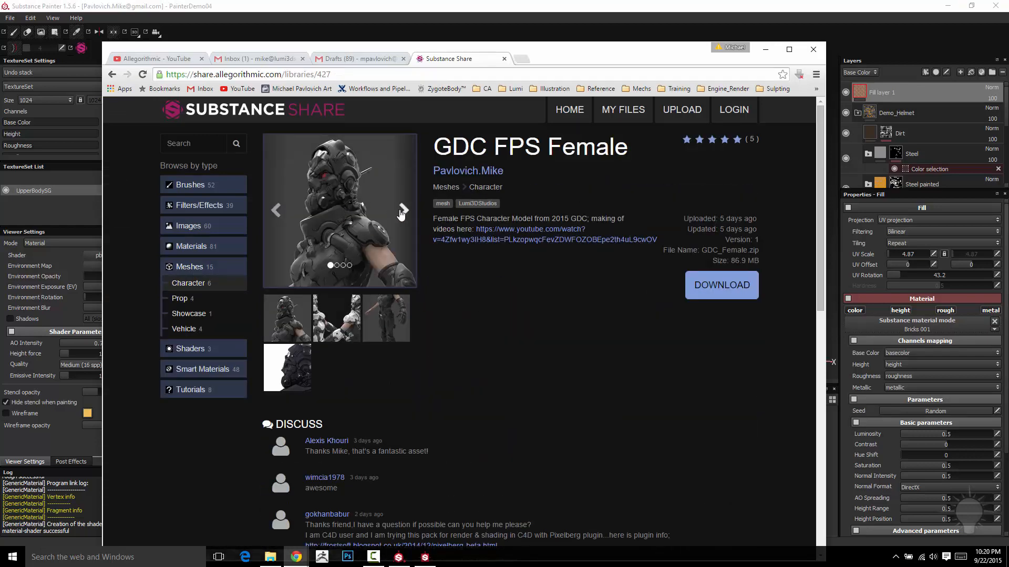
pyautogui.click(403, 210)
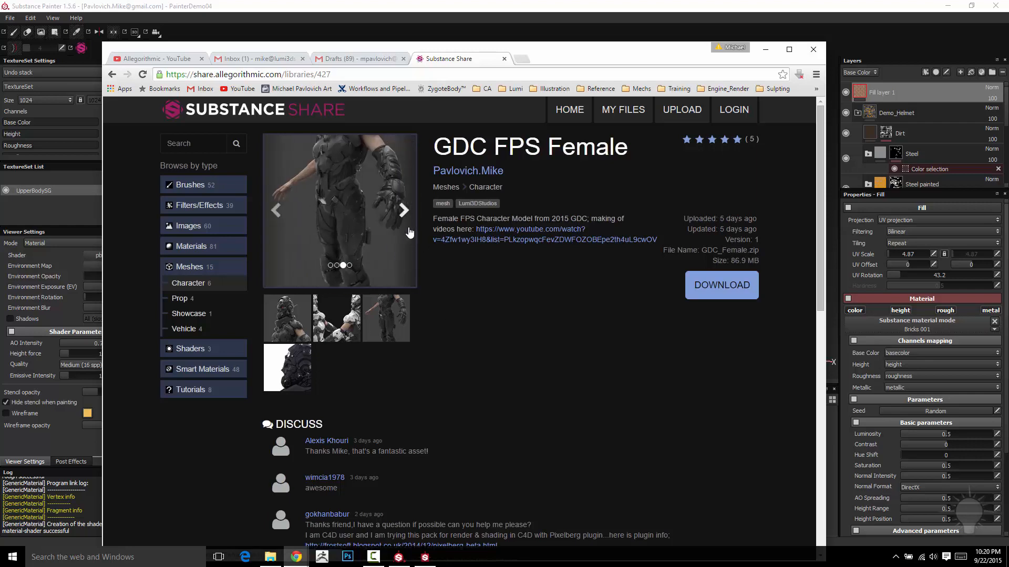
pyautogui.click(765, 49)
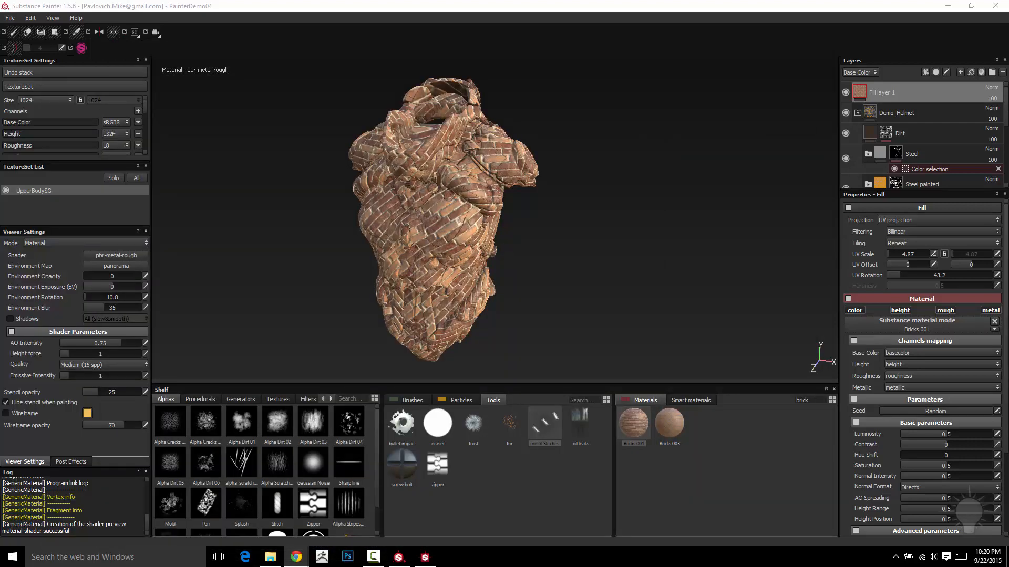
# Step: Start a new project, discarding the current project's changes, and choose GDC_Female.obj from the Desktop as its mesh
pyautogui.keyDown('alt'); pyautogui.moveTo(462, 96); pyautogui.dragTo(535, 109); pyautogui.keyUp('alt')
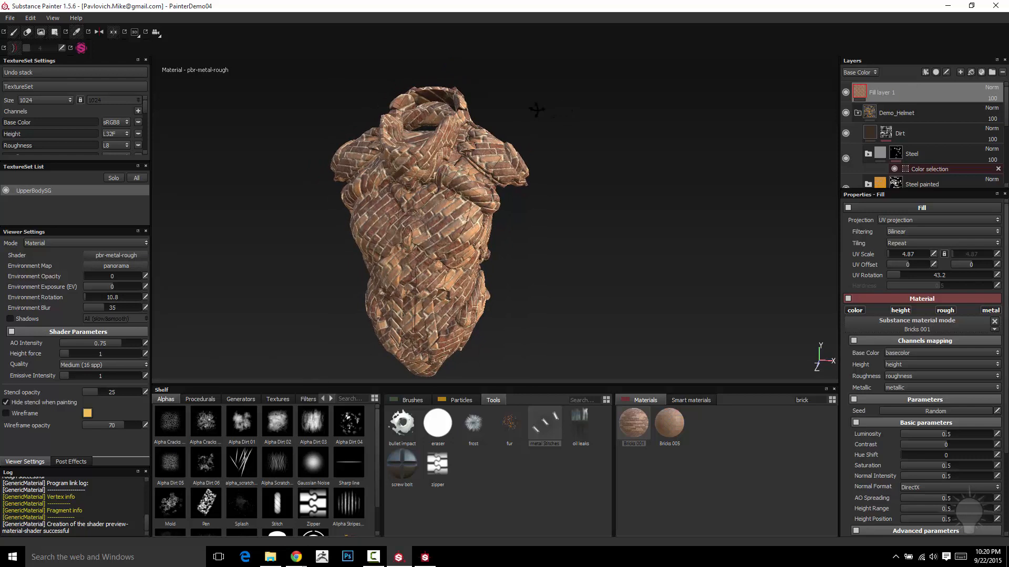
pyautogui.click(10, 17)
pyautogui.click(21, 30)
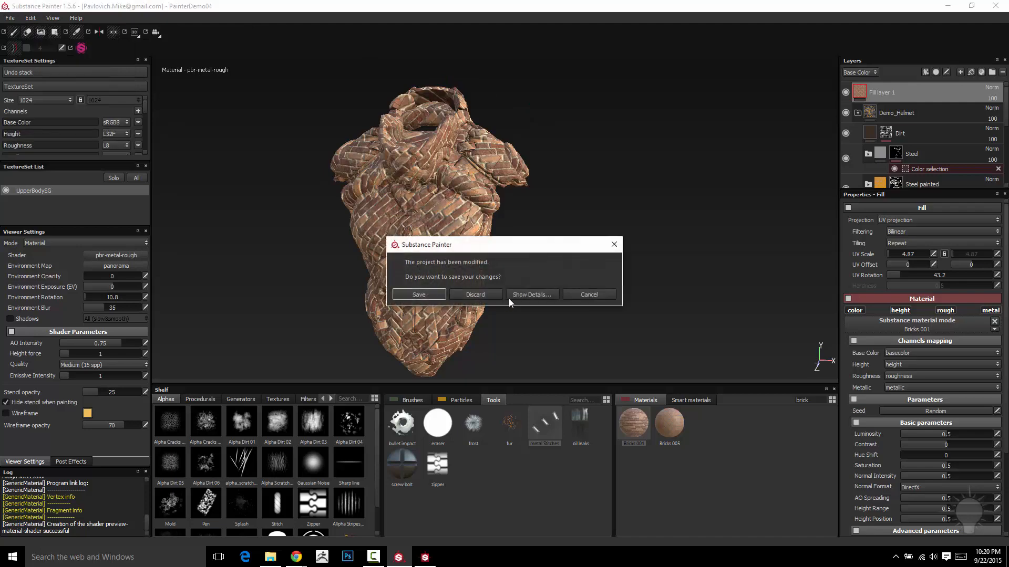
pyautogui.click(475, 294)
pyautogui.click(599, 225)
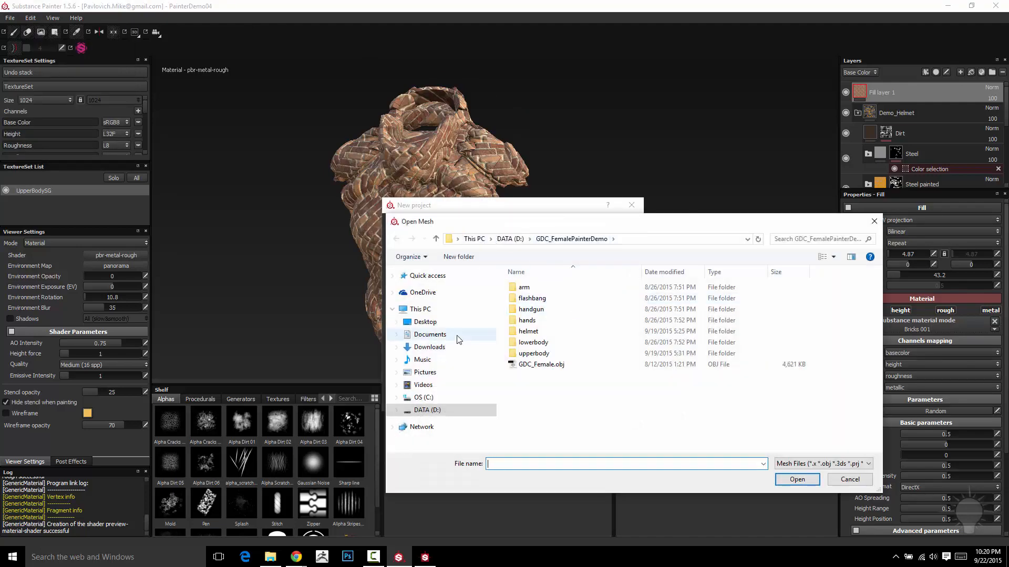
pyautogui.click(425, 322)
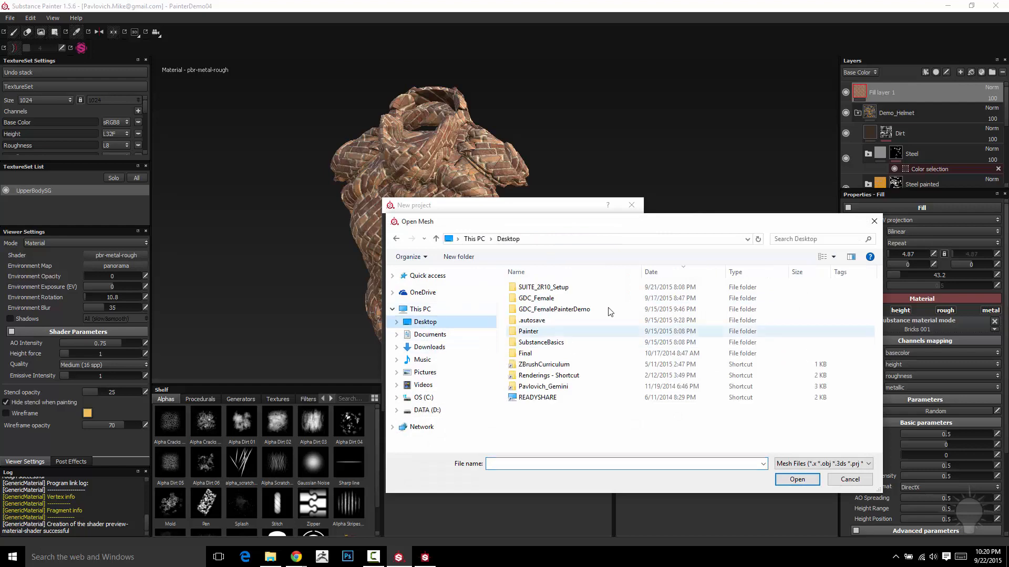
pyautogui.doubleClick(532, 364)
# Step: Add all ArmsSG baked maps from the arm folder in GDC_FemalePainterDemo to the new project
pyautogui.click(554, 277)
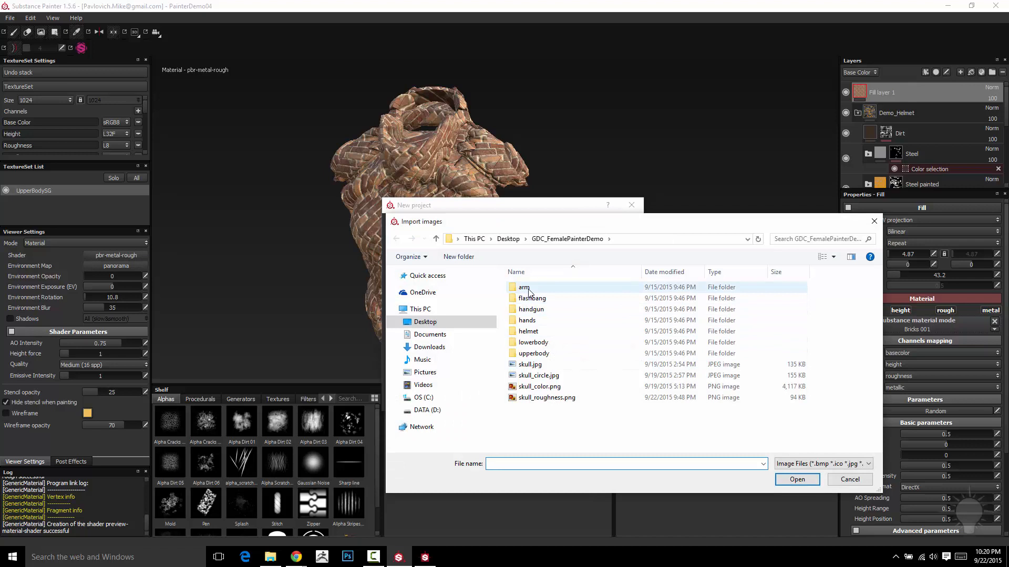
pyautogui.click(817, 239)
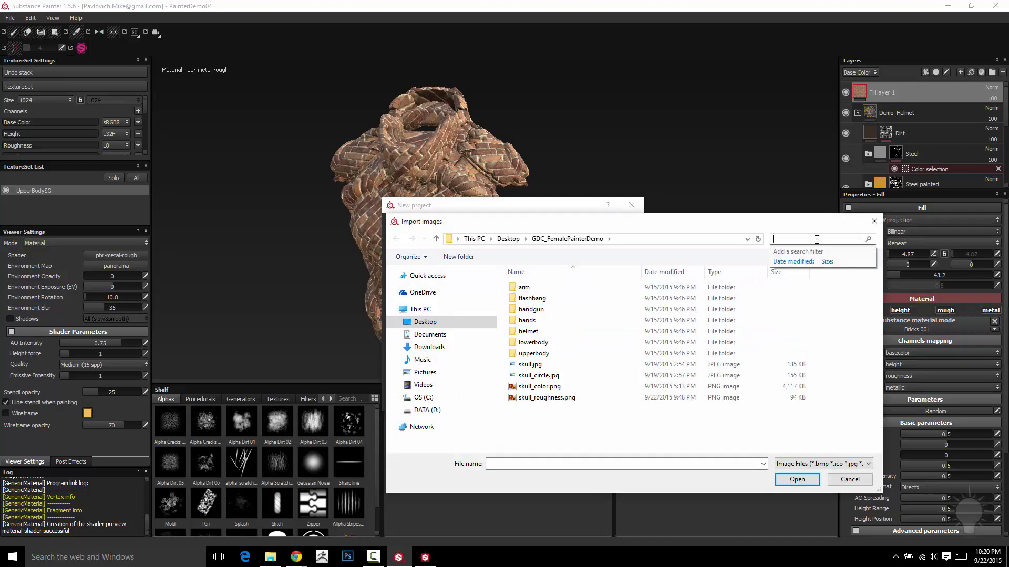
pyautogui.write('*')
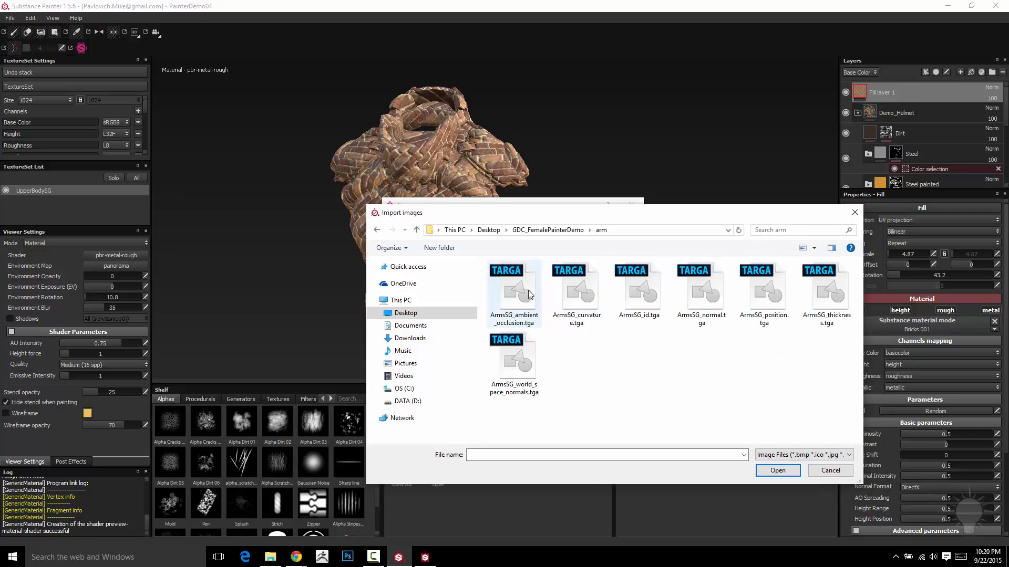
pyautogui.click(514, 294)
pyautogui.hotkey('ctrl', 'a')
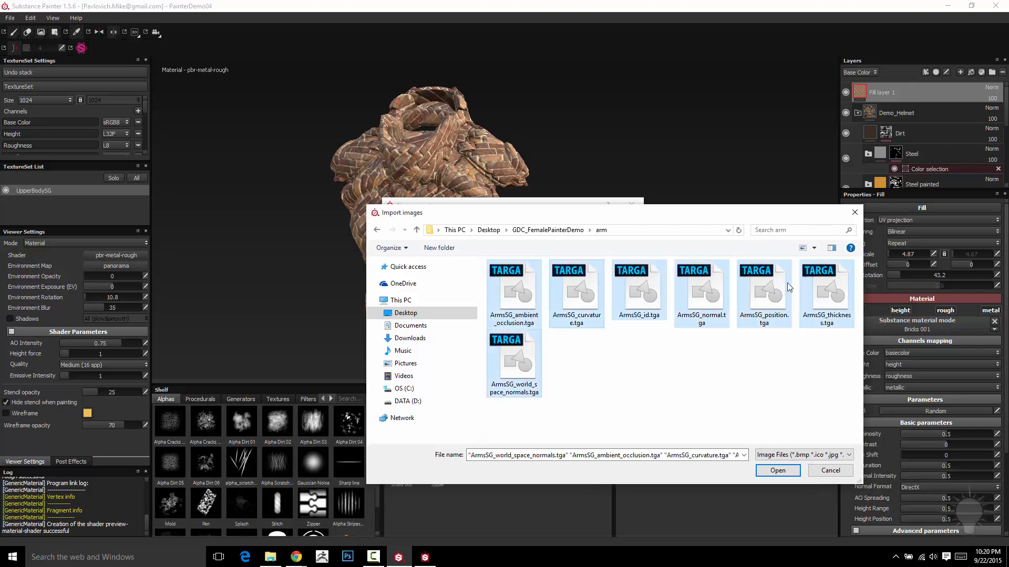
pyautogui.click(782, 472)
# Step: Add all FlashbangSG baked maps from the flashbang folder to the new project's map list
pyautogui.click(561, 279)
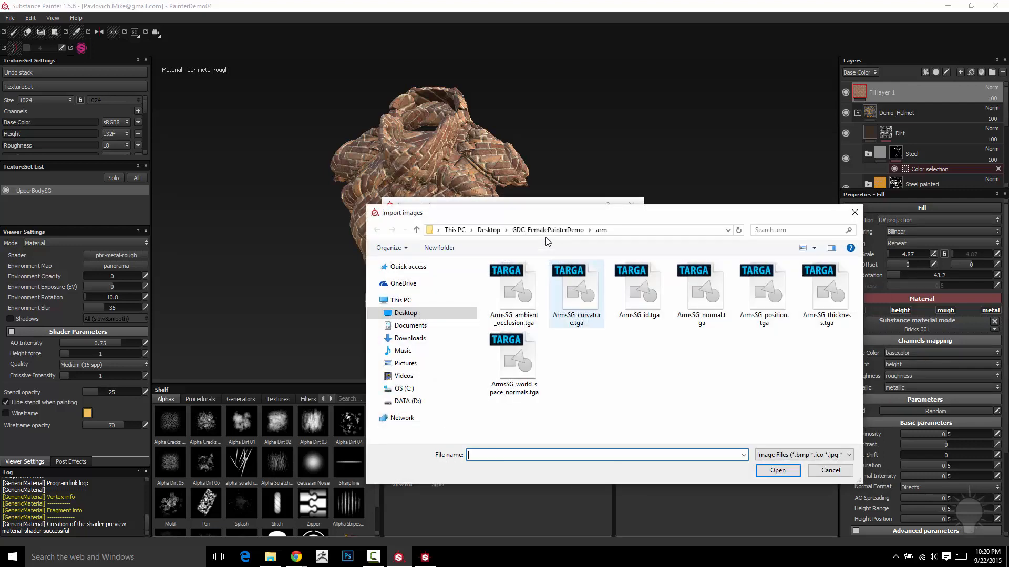
pyautogui.click(547, 231)
pyautogui.doubleClick(513, 284)
pyautogui.click(513, 287)
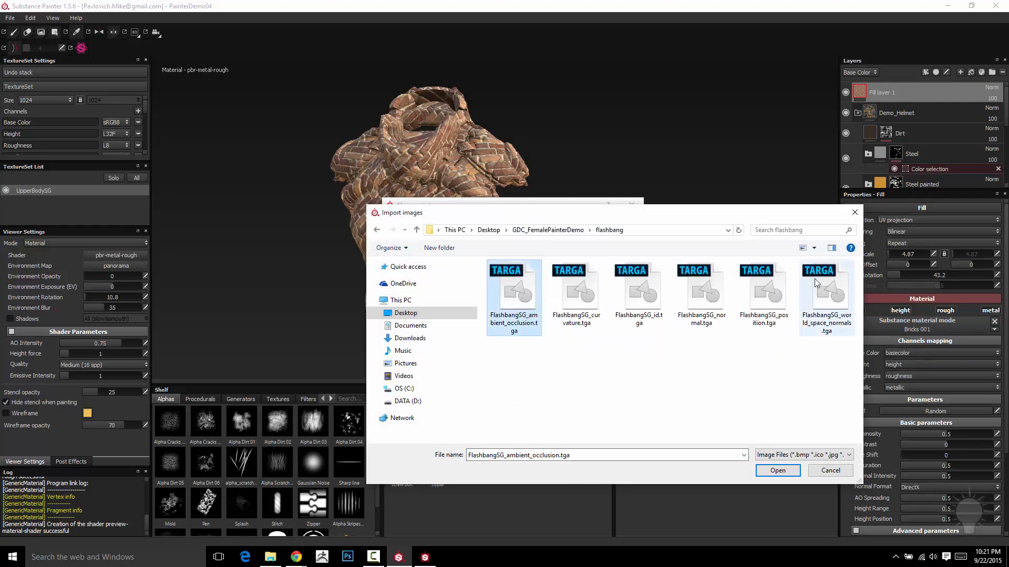
pyautogui.keyDown('shift'); pyautogui.click(816, 283); pyautogui.keyUp('shift')
pyautogui.click(783, 470)
# Step: Add all baked maps from the handgun folder to the new project's map list
pyautogui.click(541, 279)
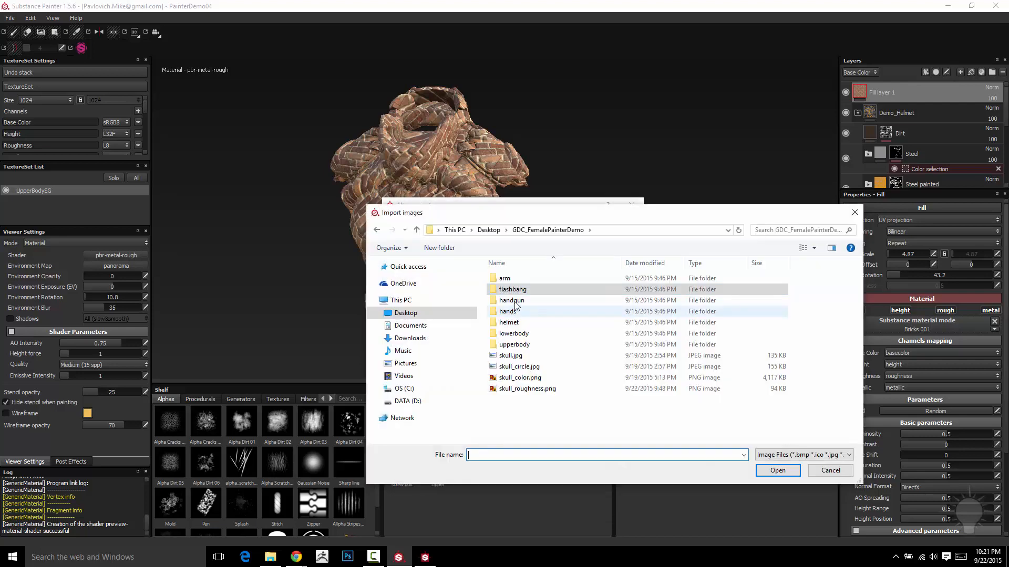
pyautogui.doubleClick(519, 287)
pyautogui.click(517, 292)
pyautogui.keyDown('shift'); pyautogui.click(827, 294); pyautogui.keyUp('shift')
pyautogui.click(777, 470)
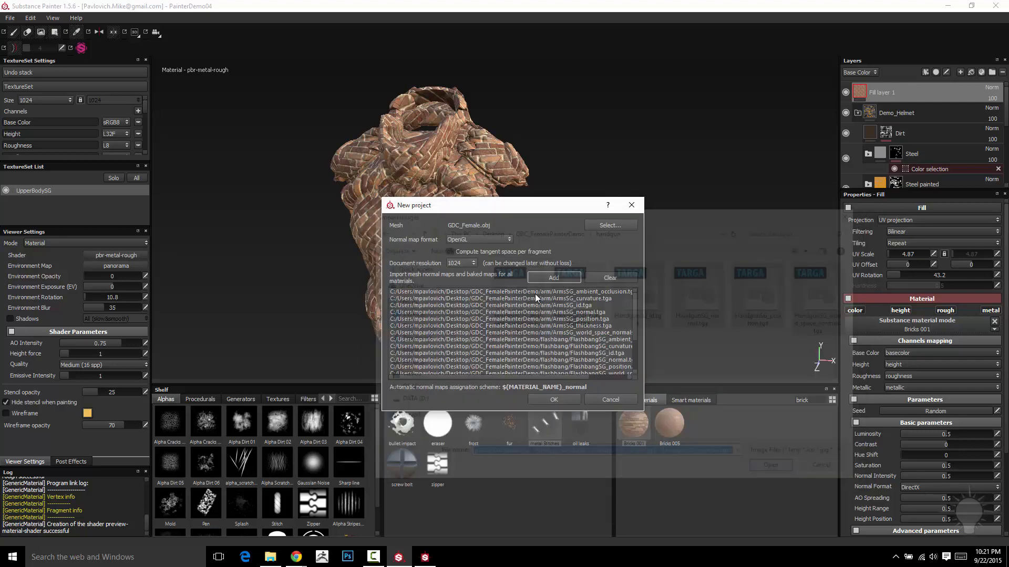
# Step: Add all ForearmsSG baked maps from the hands folder to the new project's map list
pyautogui.click(540, 279)
pyautogui.doubleClick(529, 328)
pyautogui.click(514, 289)
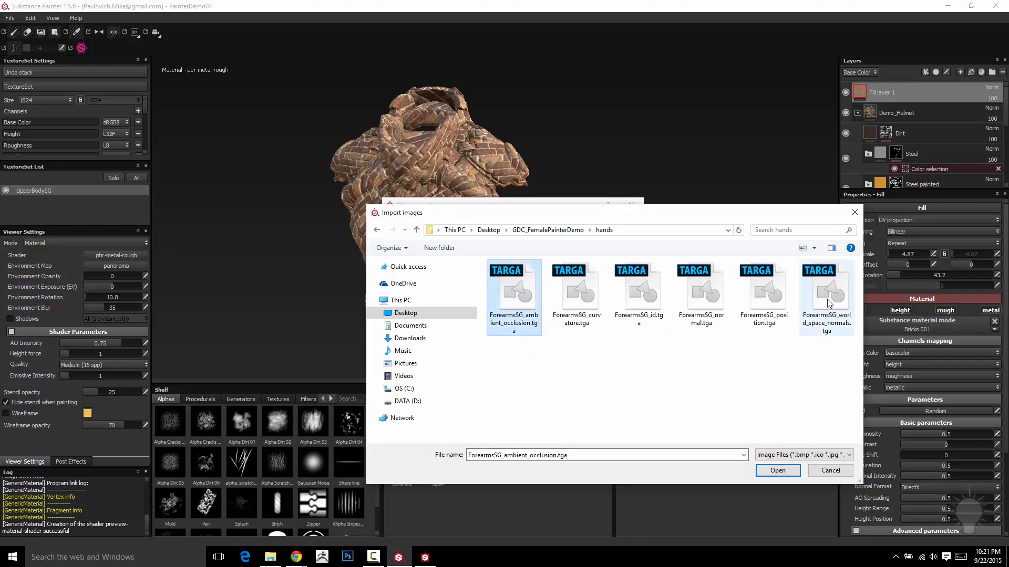
pyautogui.keyDown('shift'); pyautogui.click(826, 295); pyautogui.keyUp('shift')
pyautogui.click(778, 470)
# Step: Add all HeadSG baked maps from the helmet folder to the new project's map list
pyautogui.click(550, 270)
pyautogui.doubleClick(515, 326)
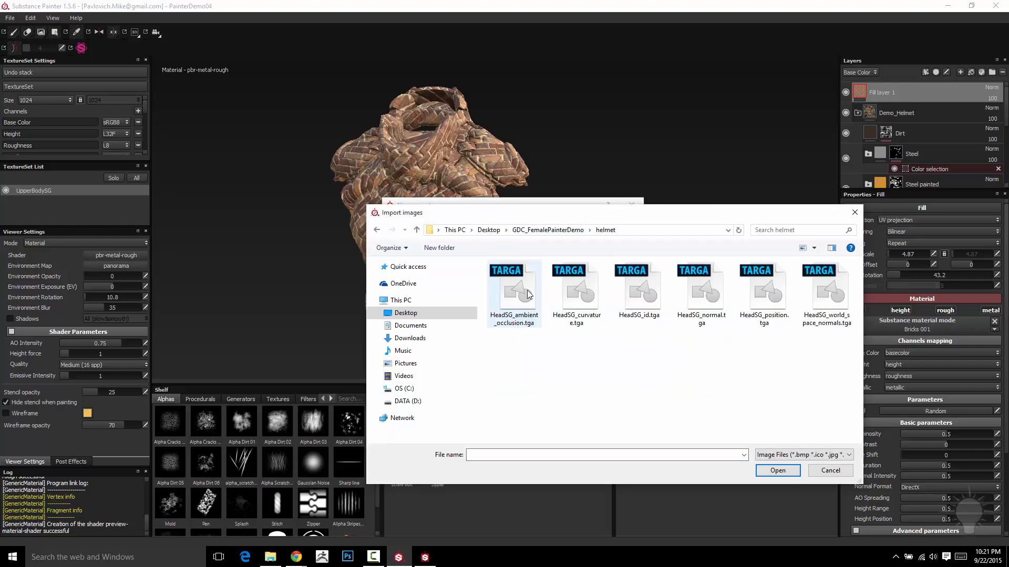
pyautogui.click(515, 289)
pyautogui.keyDown('shift'); pyautogui.click(826, 294); pyautogui.keyUp('shift')
pyautogui.click(778, 471)
# Step: Add all LowerBodySG baked maps from the lowerbody folder to the new project's map list
pyautogui.click(549, 270)
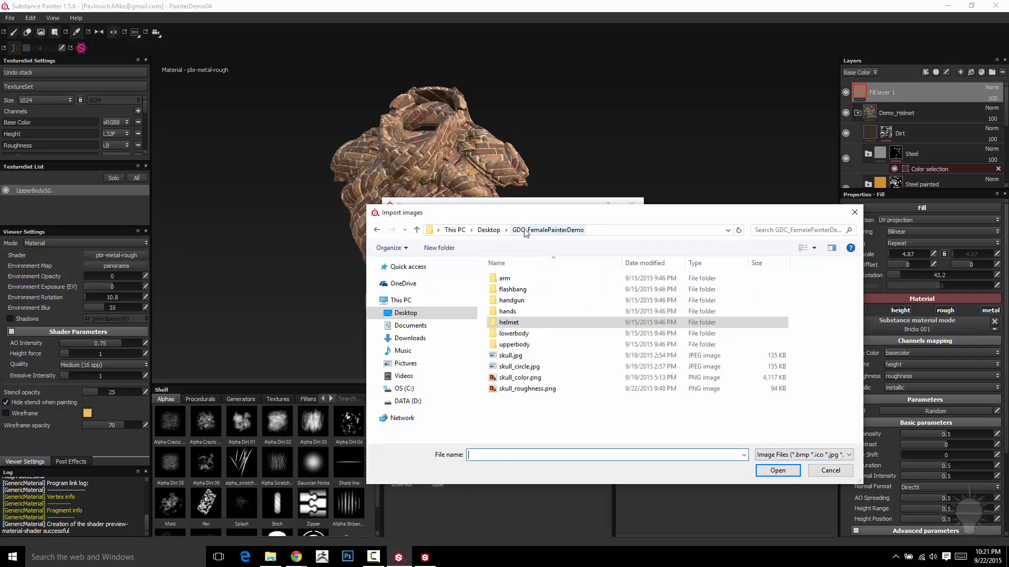
pyautogui.doubleClick(513, 334)
pyautogui.click(546, 278)
pyautogui.keyDown('shift'); pyautogui.click(578, 334); pyautogui.keyUp('shift')
pyautogui.click(777, 471)
# Step: Add all UpperBodySG baked maps from the upperbody folder and create the project at 1024 resolution with OpenGL normals
pyautogui.click(549, 270)
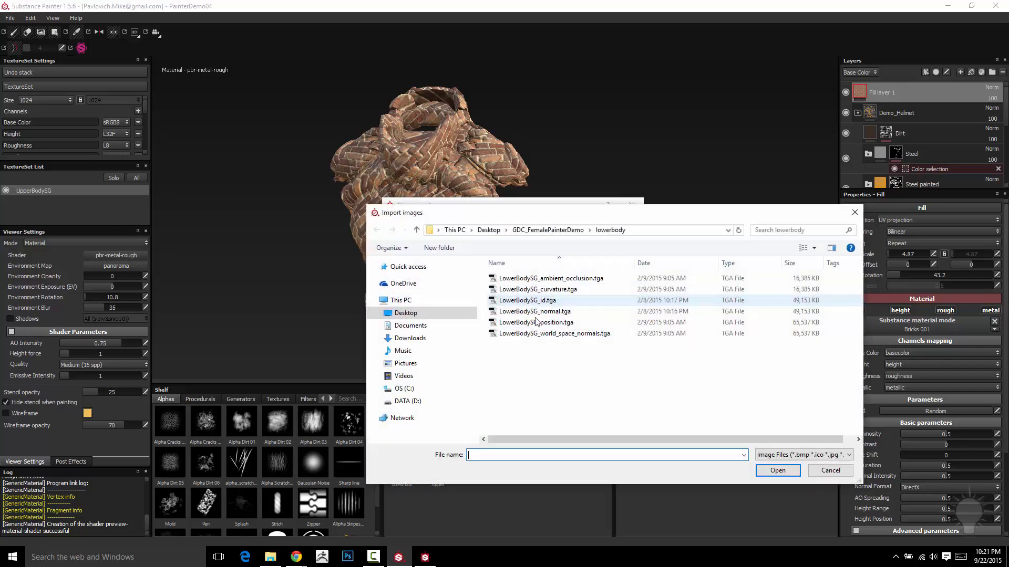
pyautogui.doubleClick(514, 344)
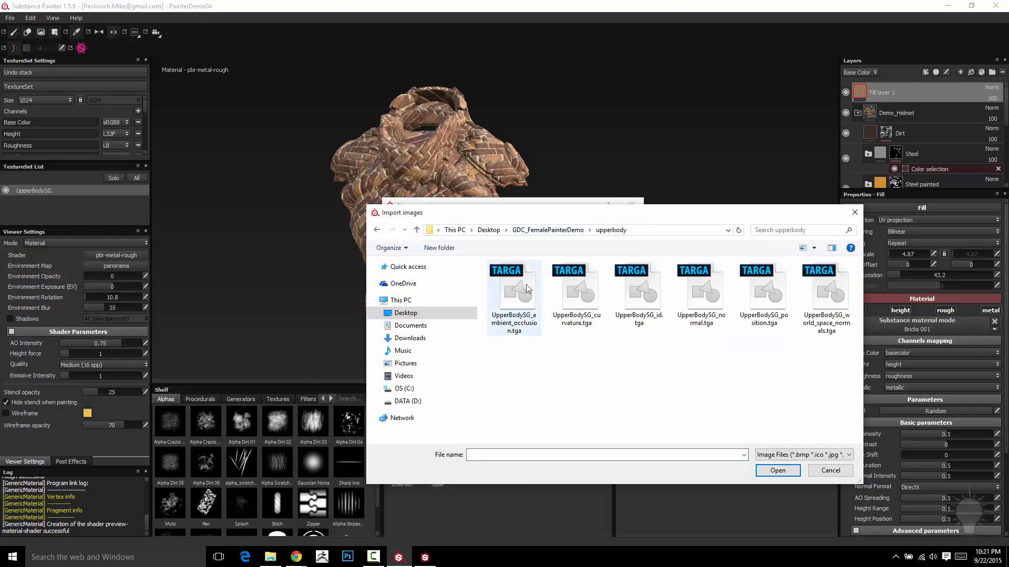
pyautogui.click(514, 289)
pyautogui.keyDown('shift'); pyautogui.click(827, 297); pyautogui.keyUp('shift')
pyautogui.click(778, 470)
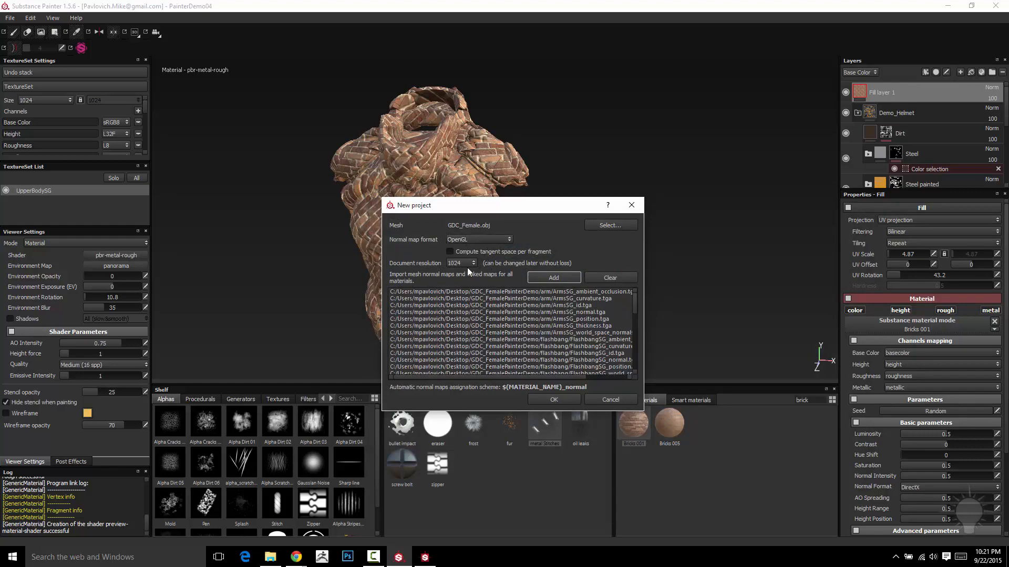
pyautogui.click(535, 399)
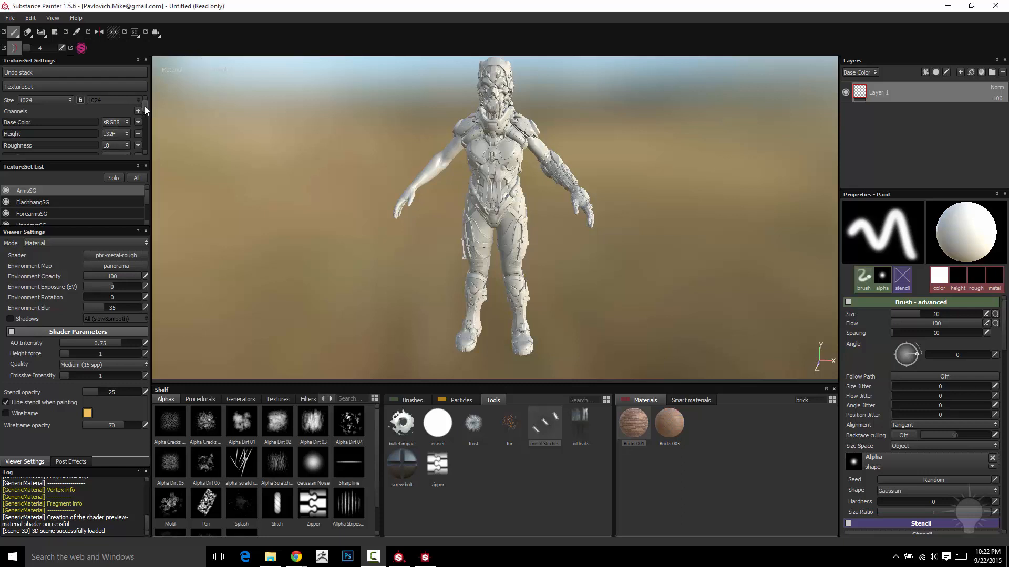
# Step: Select the HeadSG texture set and solo it so only the head is displayed
pyautogui.scroll(-5, 144, 109)
pyautogui.moveTo(144, 122); pyautogui.dragTo(141, 105)
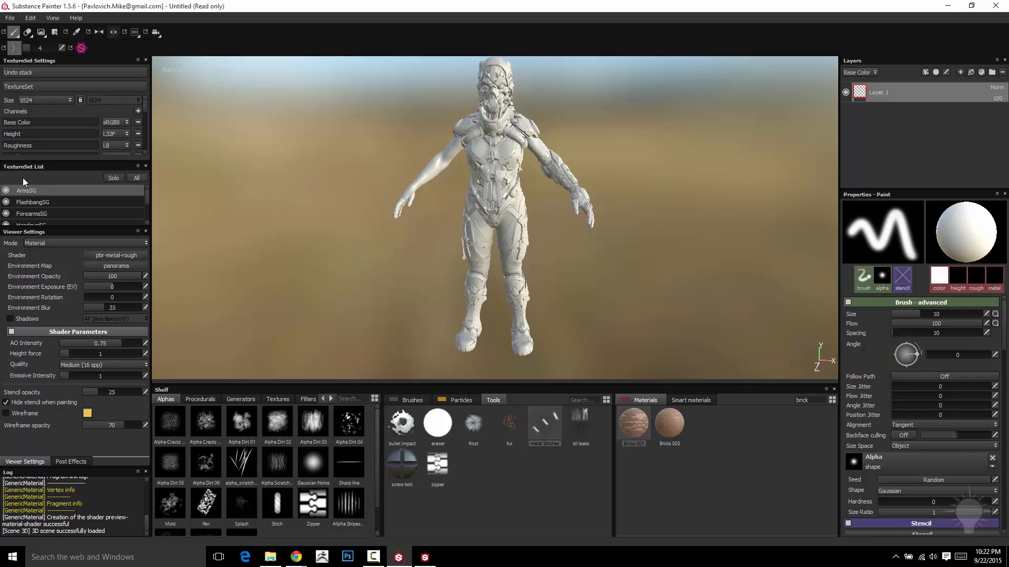
pyautogui.keyDown('alt'); pyautogui.moveTo(303, 152); pyautogui.dragTo(265, 239, button='middle'); pyautogui.keyUp('alt')
pyautogui.moveTo(284, 201)
pyautogui.keyDown('alt'); pyautogui.mouseDown(button='right')
pyautogui.moveTo(263, 192)
pyautogui.moveTo(271, 191)
pyautogui.mouseUp(button='right'); pyautogui.keyUp('alt')
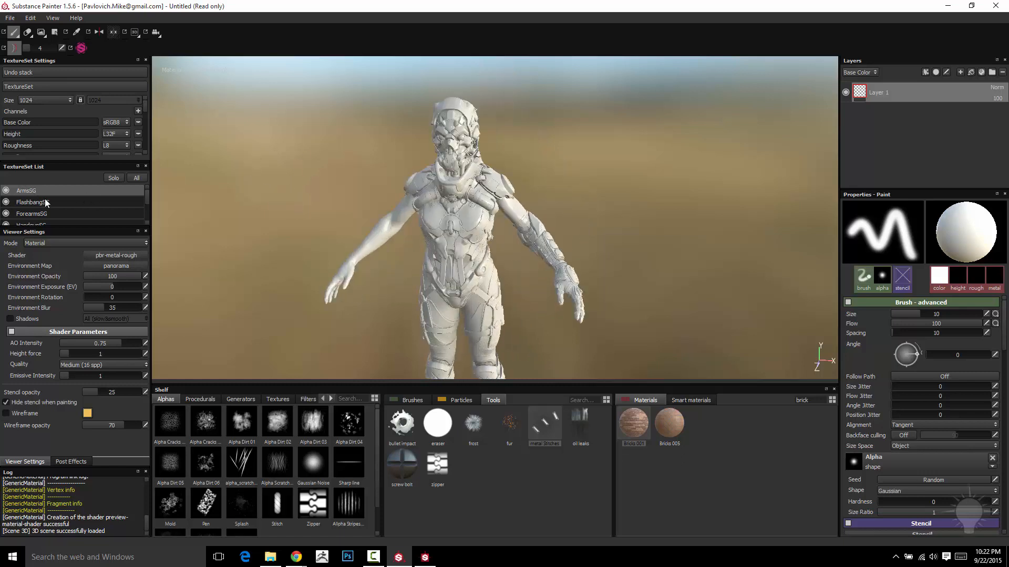
pyautogui.click(41, 205)
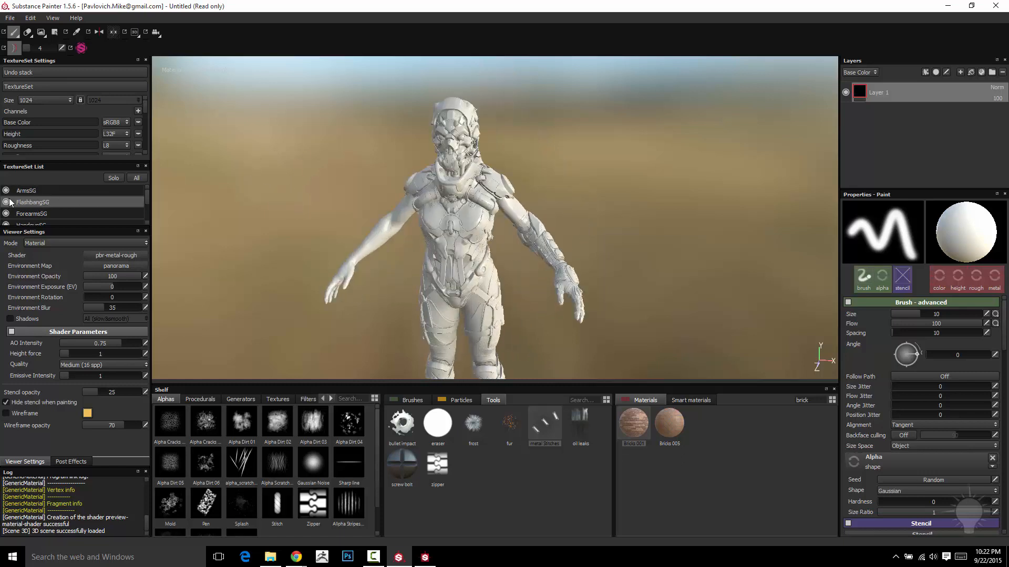
pyautogui.moveTo(146, 199)
pyautogui.mouseDown()
pyautogui.moveTo(142, 215)
pyautogui.moveTo(143, 206)
pyautogui.mouseUp()
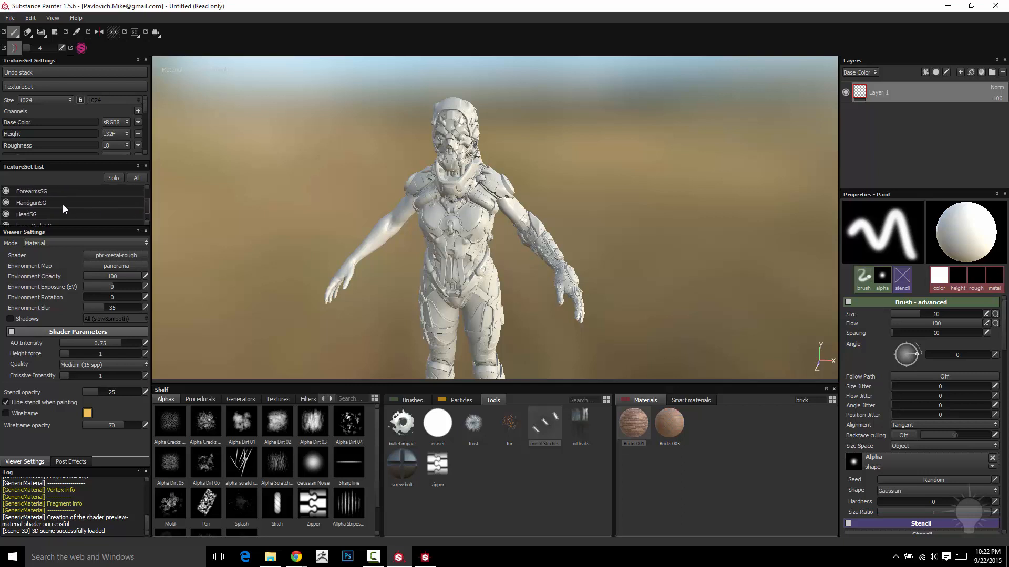
pyautogui.click(42, 213)
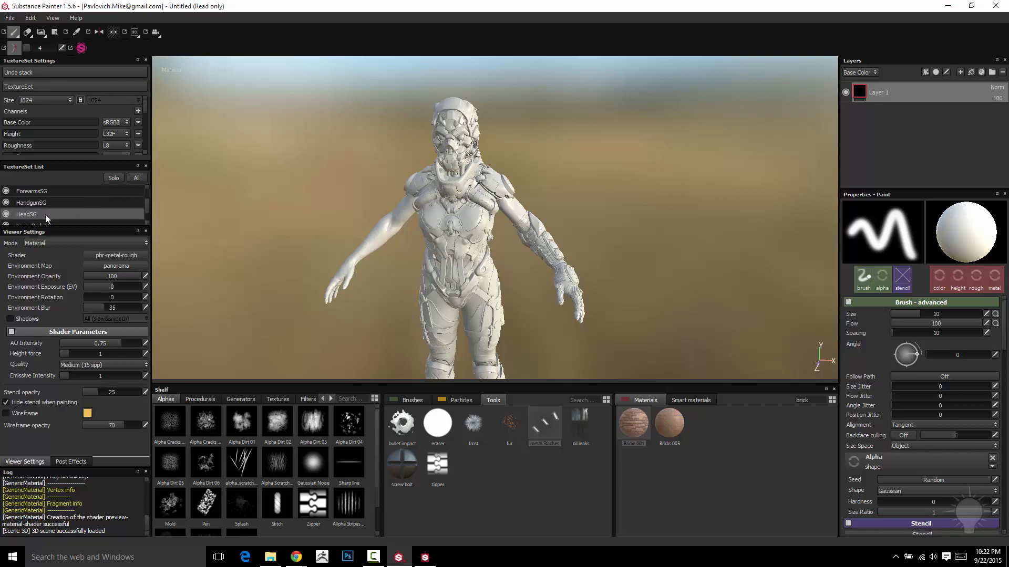
pyautogui.click(114, 178)
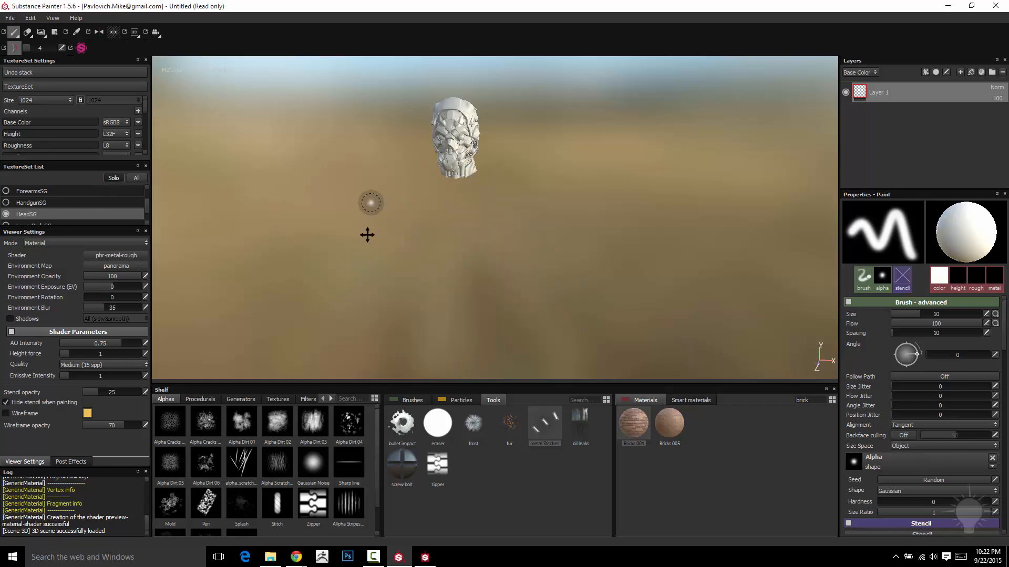
# Step: Frame the isolated head in the viewport and set the environment opacity to 0
pyautogui.keyDown('alt'); pyautogui.moveTo(367, 235); pyautogui.dragTo(363, 300, button='middle'); pyautogui.keyUp('alt')
pyautogui.keyDown('alt'); pyautogui.moveTo(369, 211); pyautogui.dragTo(494, 399, button='right'); pyautogui.keyUp('alt')
pyautogui.keyDown('alt'); pyautogui.moveTo(526, 219); pyautogui.dragTo(410, 242, button='middle'); pyautogui.keyUp('alt')
pyautogui.keyDown('alt'); pyautogui.moveTo(504, 206); pyautogui.dragTo(603, 228); pyautogui.keyUp('alt')
pyautogui.keyDown('alt'); pyautogui.moveTo(603, 228); pyautogui.dragTo(833, 278, button='middle'); pyautogui.keyUp('alt')
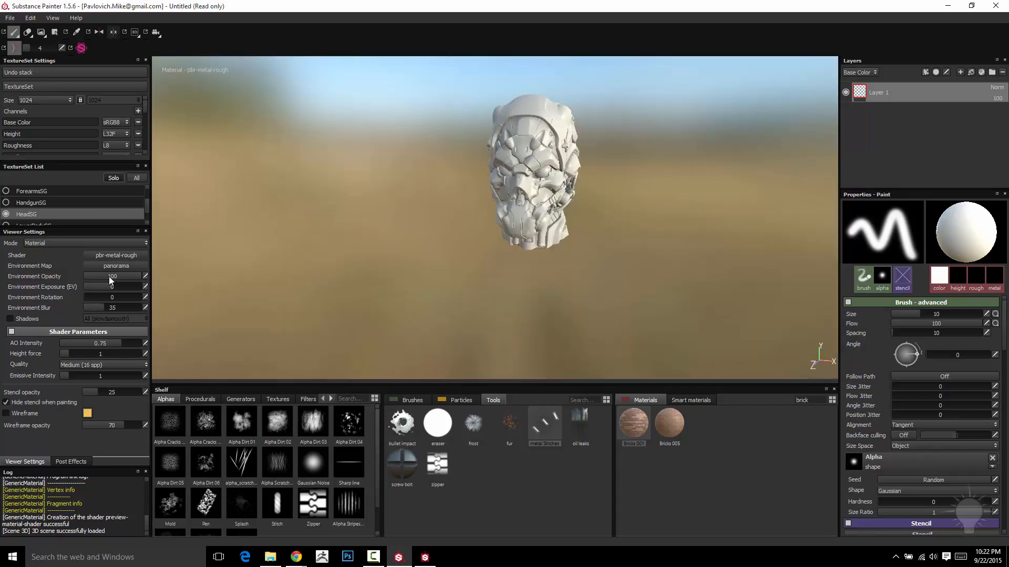
pyautogui.moveTo(109, 277); pyautogui.dragTo(70, 275)
pyautogui.keyDown('alt'); pyautogui.moveTo(694, 241); pyautogui.dragTo(655, 271); pyautogui.keyUp('alt')
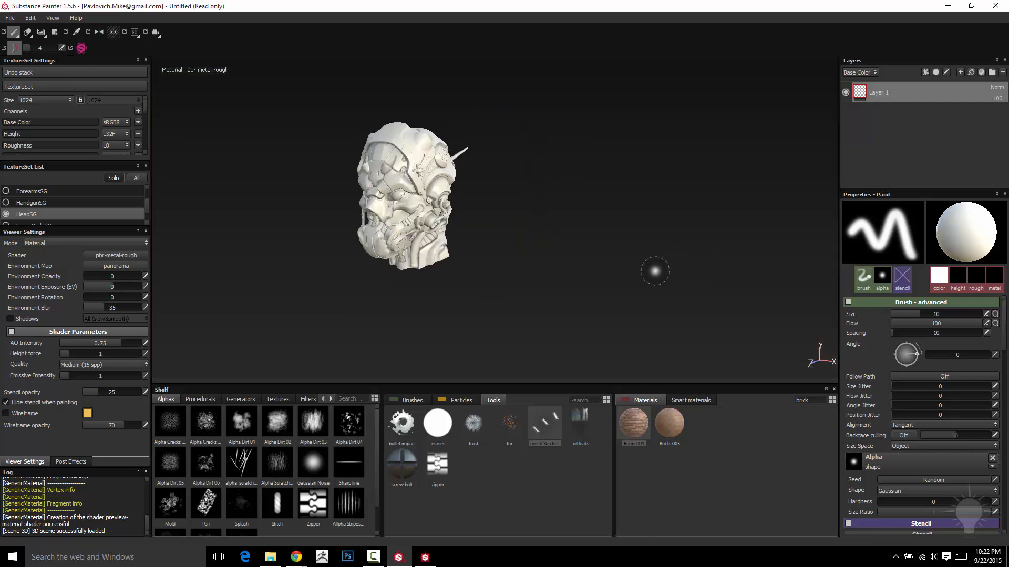
# Step: Clear the brick filter from the smart materials shelf and add the Demo_Helmet smart material above Layer 1
pyautogui.click(696, 402)
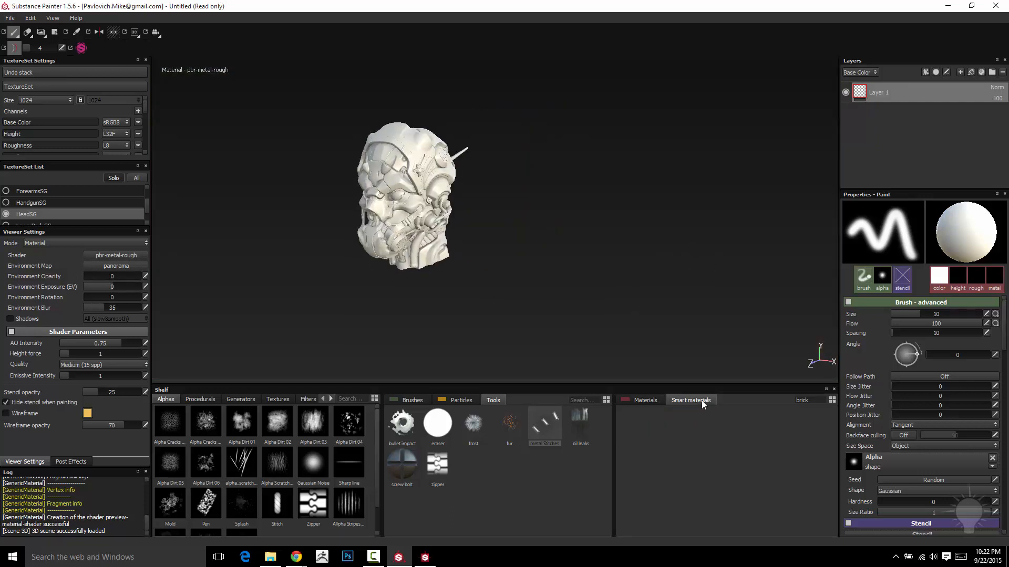
pyautogui.moveTo(812, 401); pyautogui.dragTo(758, 400)
pyautogui.press('BackSpace')
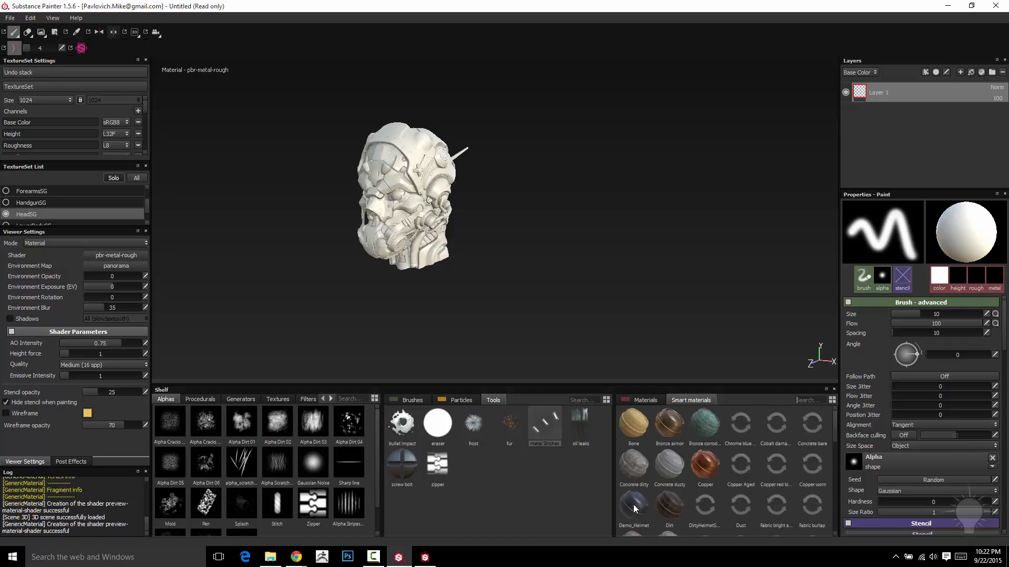
pyautogui.moveTo(633, 505); pyautogui.dragTo(943, 115)
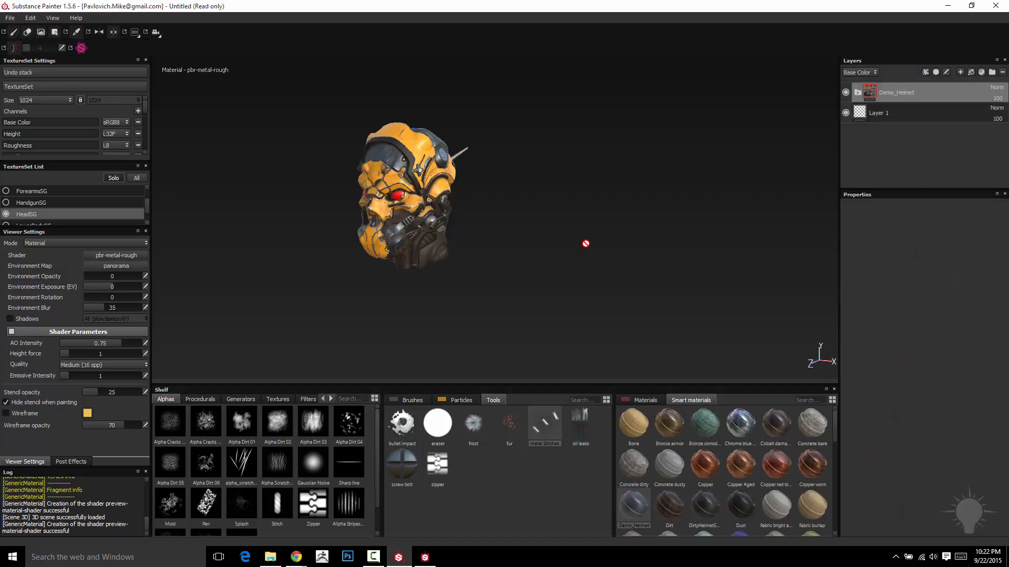
# Step: Solo the FlashbangSG texture set and add the Demo_Helmet smart material above its Layer 1
pyautogui.keyDown('alt'); pyautogui.moveTo(585, 245); pyautogui.dragTo(608, 207); pyautogui.keyUp('alt')
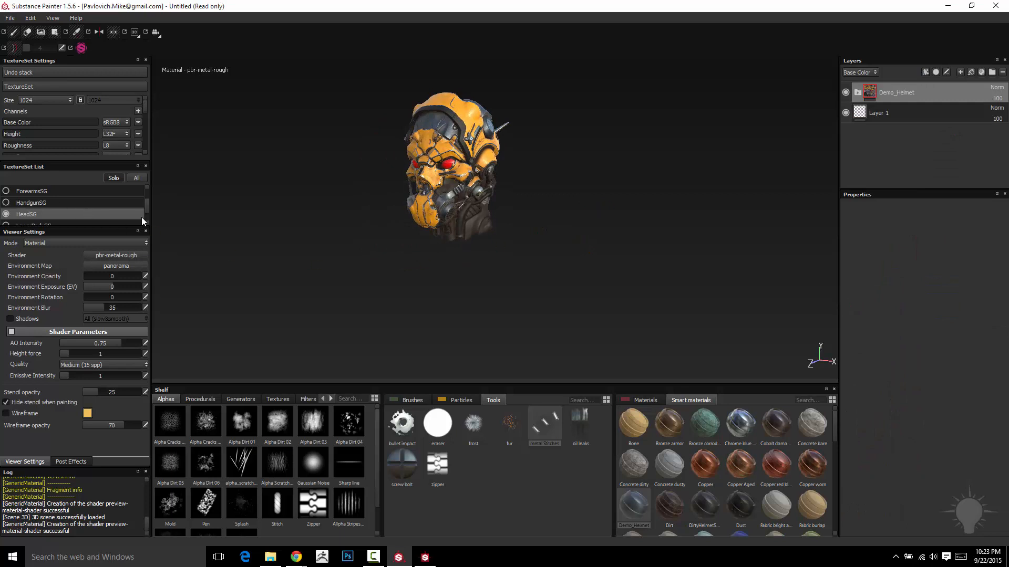
pyautogui.scroll(1, 148, 203)
pyautogui.click(8, 201)
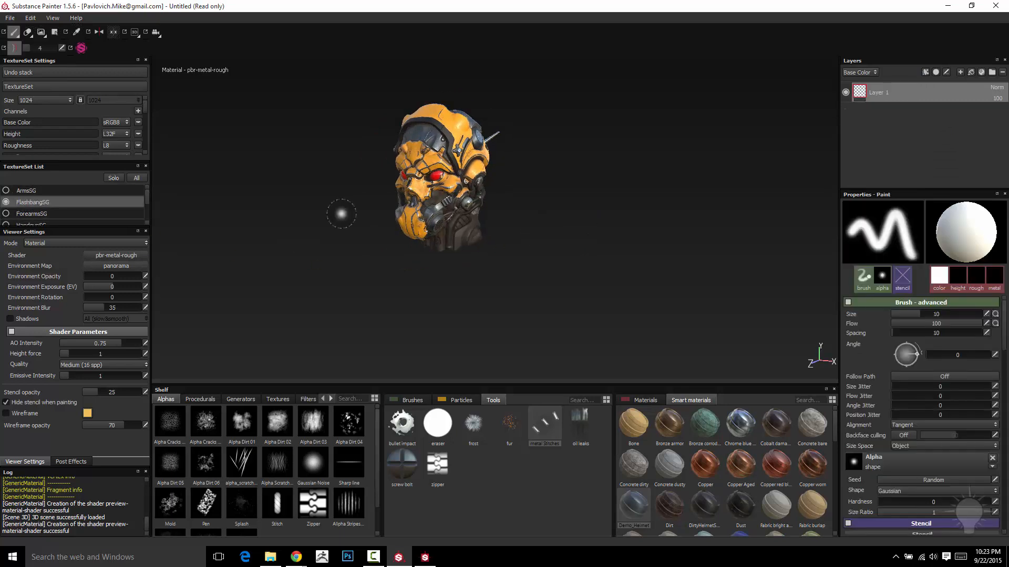
pyautogui.click(114, 178)
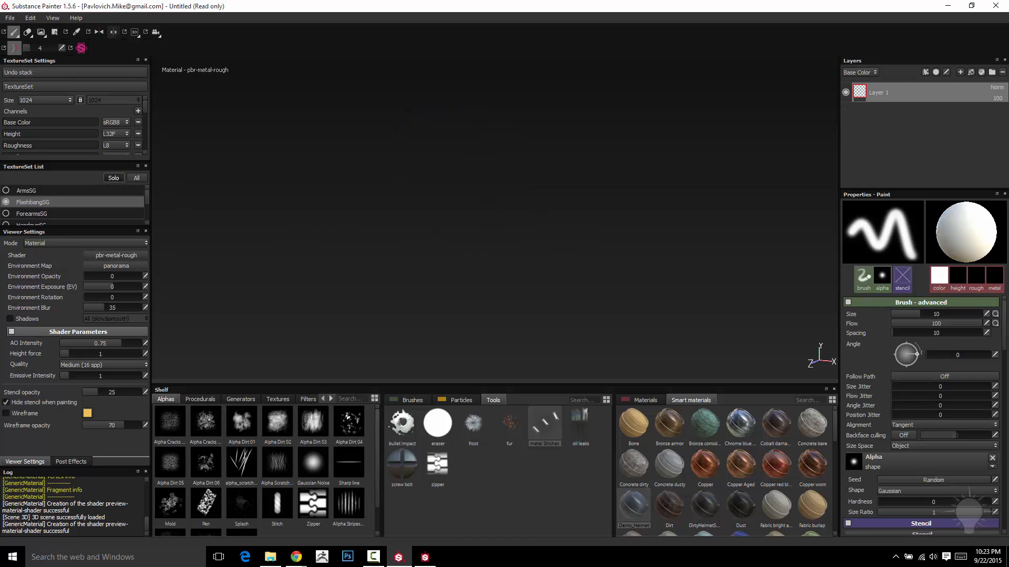
pyautogui.keyDown('alt'); pyautogui.moveTo(478, 261); pyautogui.dragTo(545, 225, button='middle'); pyautogui.keyUp('alt')
pyautogui.keyDown('alt'); pyautogui.moveTo(368, 215); pyautogui.dragTo(428, 153, button='middle'); pyautogui.keyUp('alt')
pyautogui.keyDown('alt'); pyautogui.moveTo(428, 153); pyautogui.dragTo(294, 140); pyautogui.keyUp('alt')
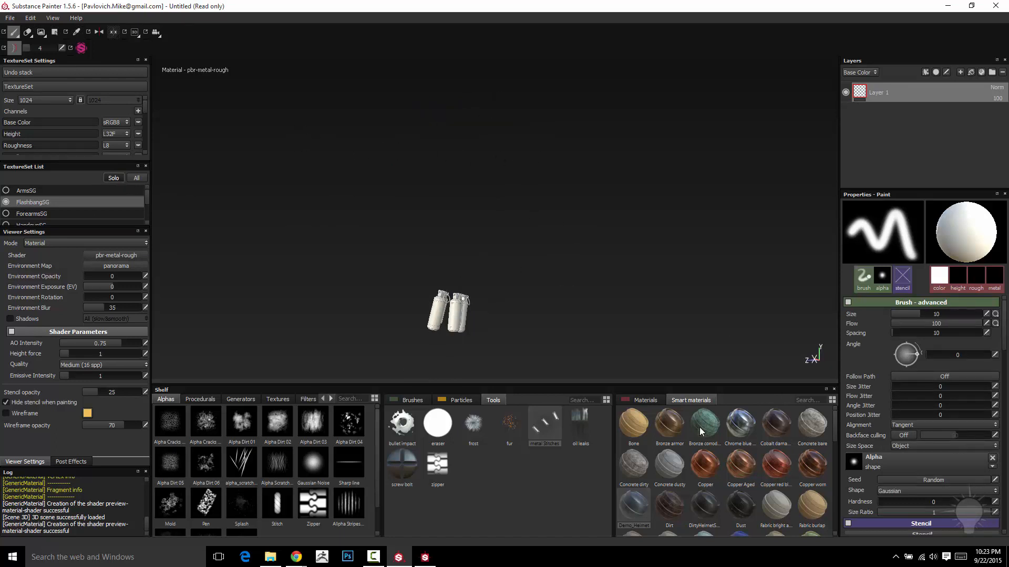
pyautogui.moveTo(638, 504); pyautogui.dragTo(870, 92)
pyautogui.keyDown('alt'); pyautogui.moveTo(635, 227); pyautogui.dragTo(436, 341); pyautogui.keyUp('alt')
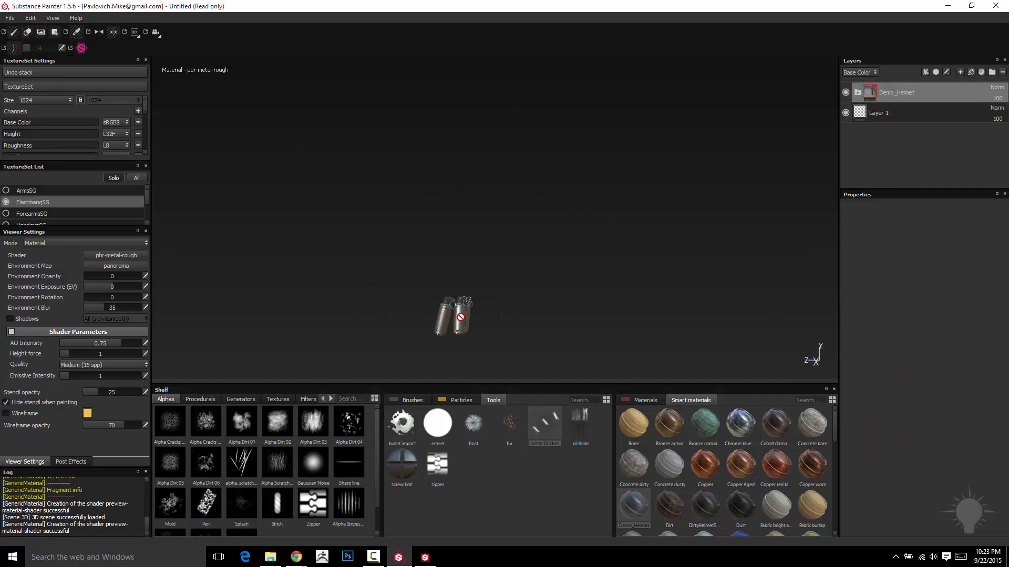
# Step: Display the ForearmsSG and HandgunSG texture sets and add the Demo_Helmet smart material to each of them
pyautogui.scroll(-2, 147, 200)
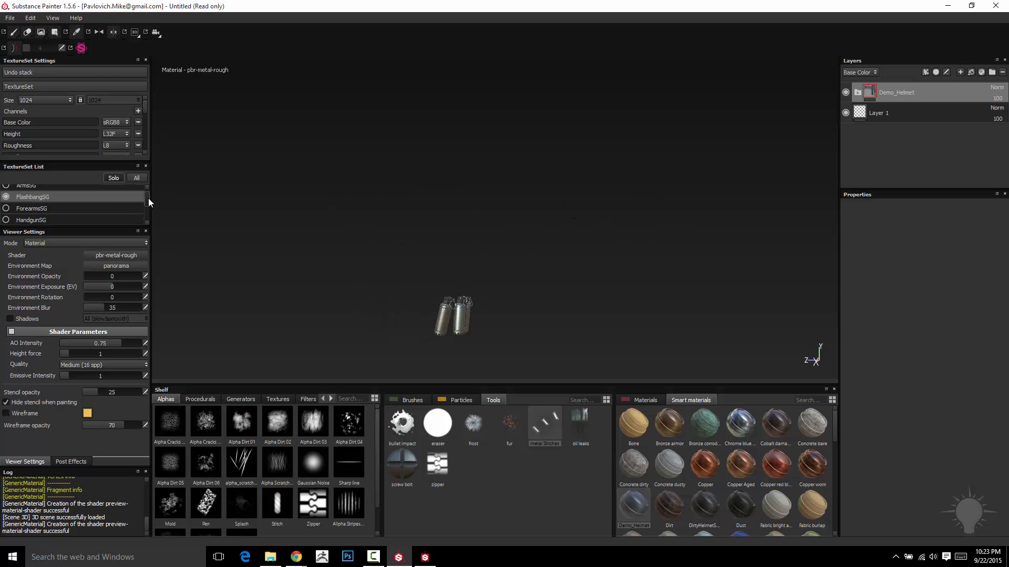
pyautogui.click(31, 202)
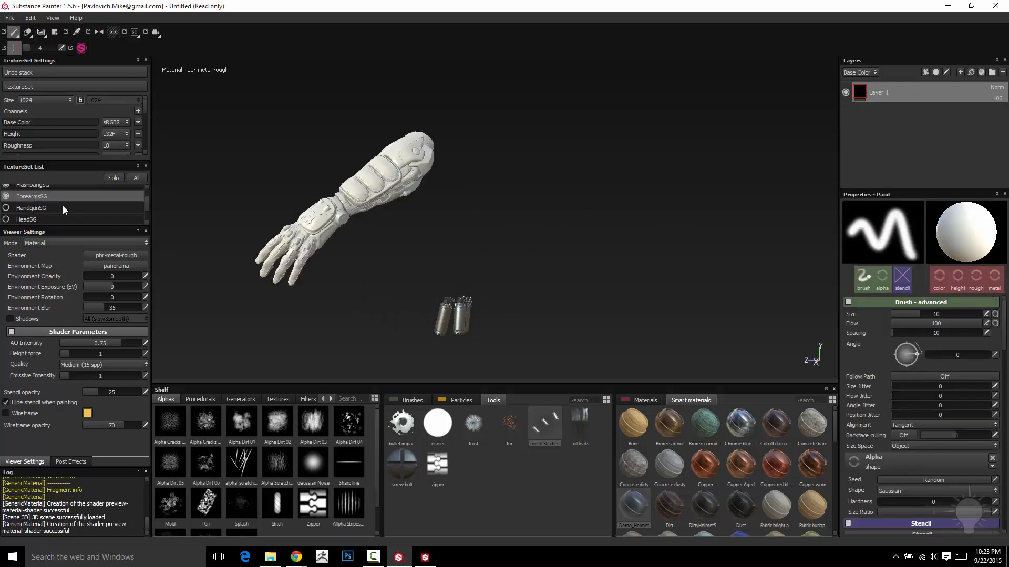
pyautogui.moveTo(642, 503); pyautogui.dragTo(873, 90)
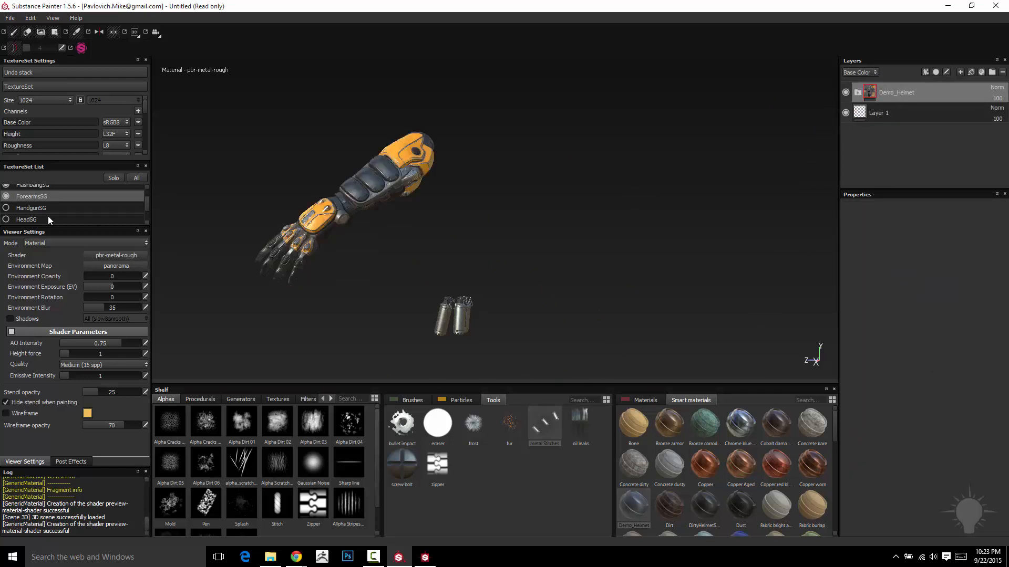
pyautogui.click(6, 208)
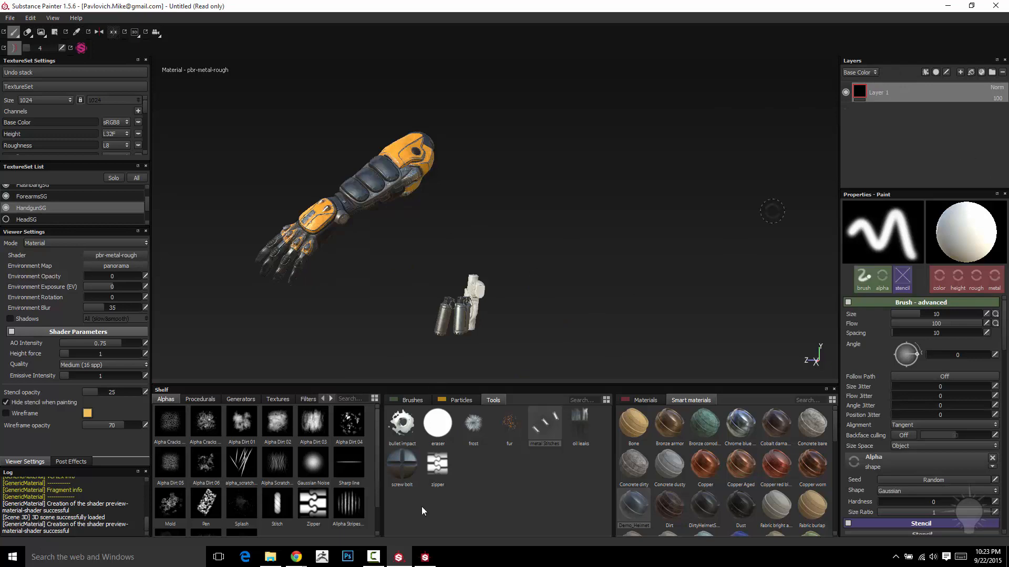
pyautogui.moveTo(633, 506); pyautogui.dragTo(883, 116)
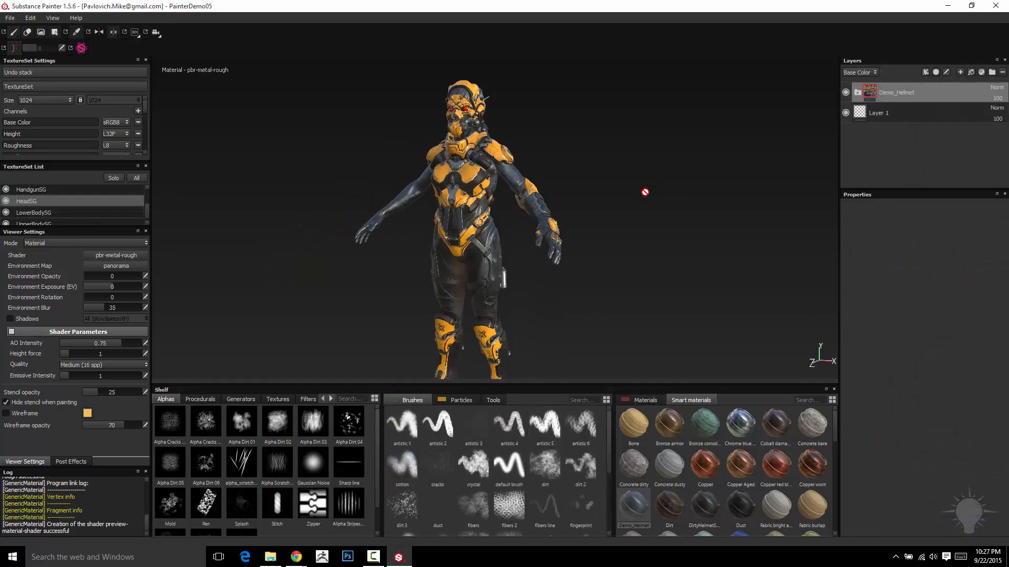
# Step: Solo the HeadSG texture set and examine the layers inside its Demo_Helmet folder
pyautogui.click(34, 204)
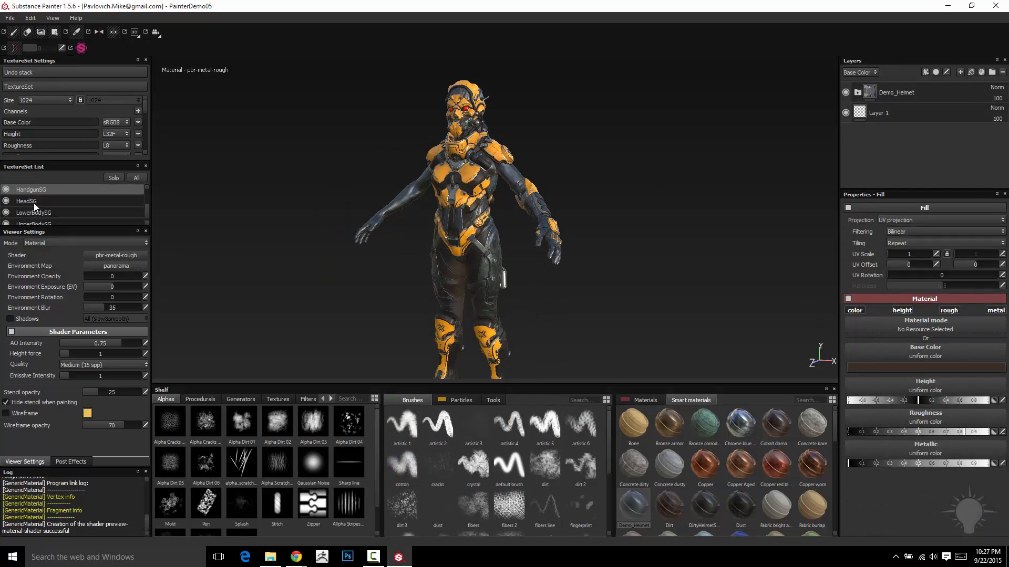
pyautogui.click(114, 177)
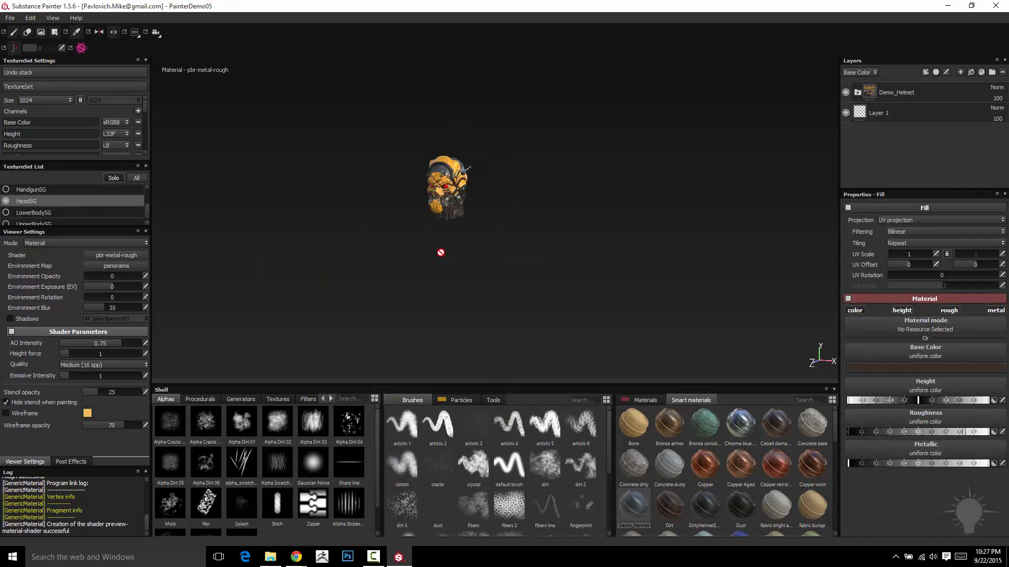
pyautogui.keyDown('alt'); pyautogui.moveTo(668, 169); pyautogui.dragTo(699, 156); pyautogui.keyUp('alt')
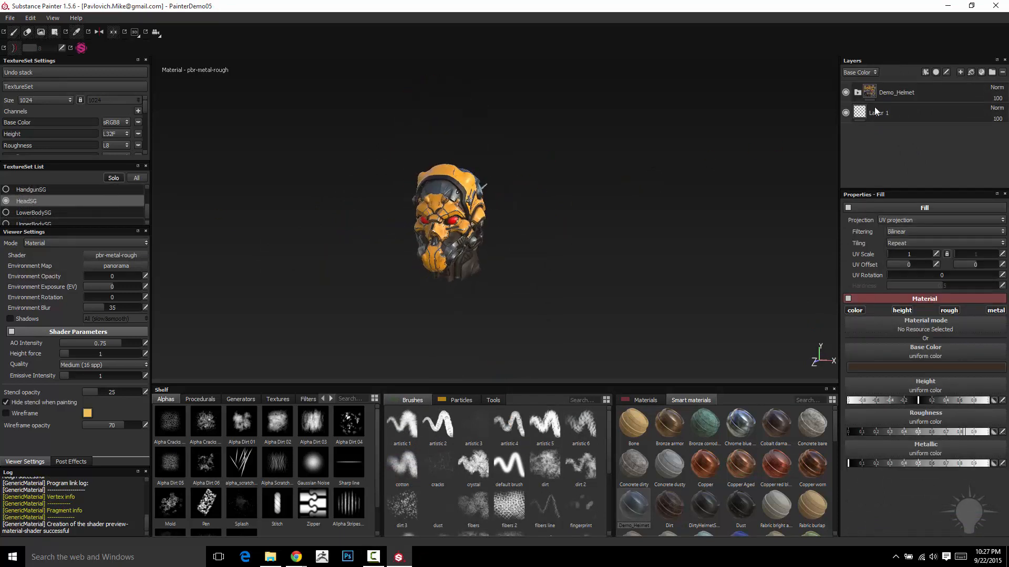
pyautogui.click(858, 92)
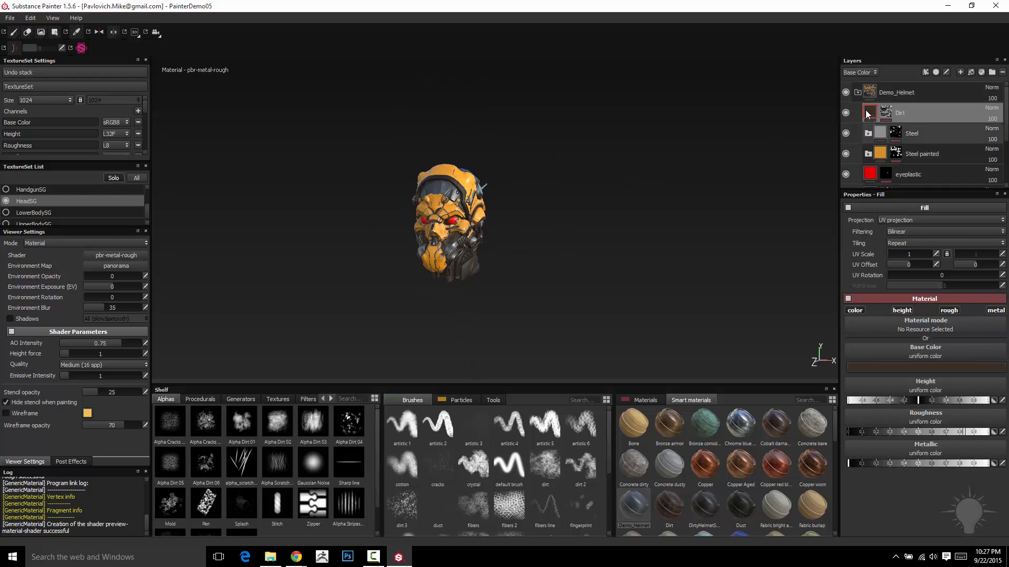
pyautogui.click(858, 93)
pyautogui.keyDown('alt'); pyautogui.moveTo(507, 195); pyautogui.dragTo(145, 198); pyautogui.keyUp('alt')
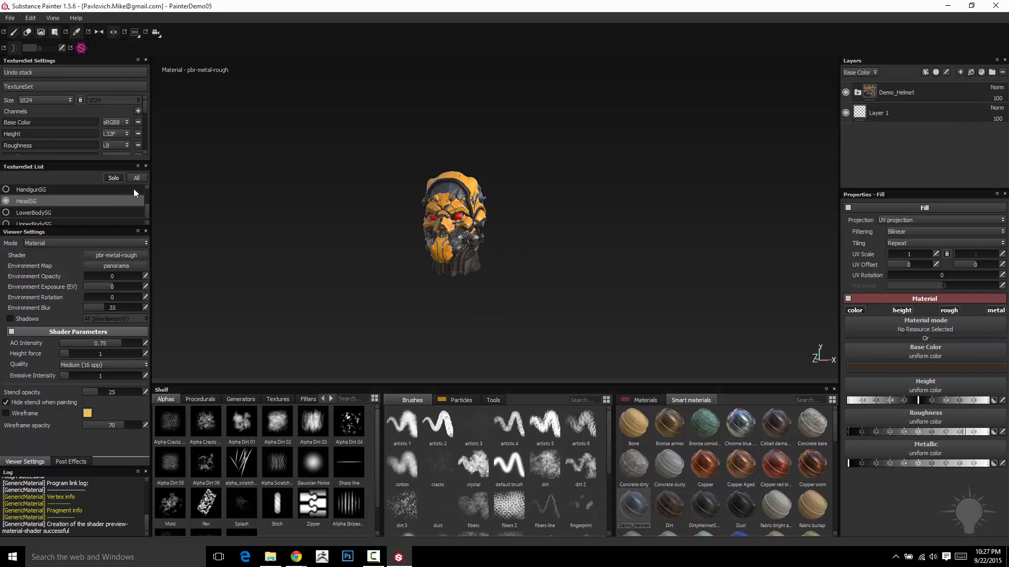
# Step: Display all texture sets and enable viewer shadows, rotating the environment to cast light on the character from another direction
pyautogui.click(136, 178)
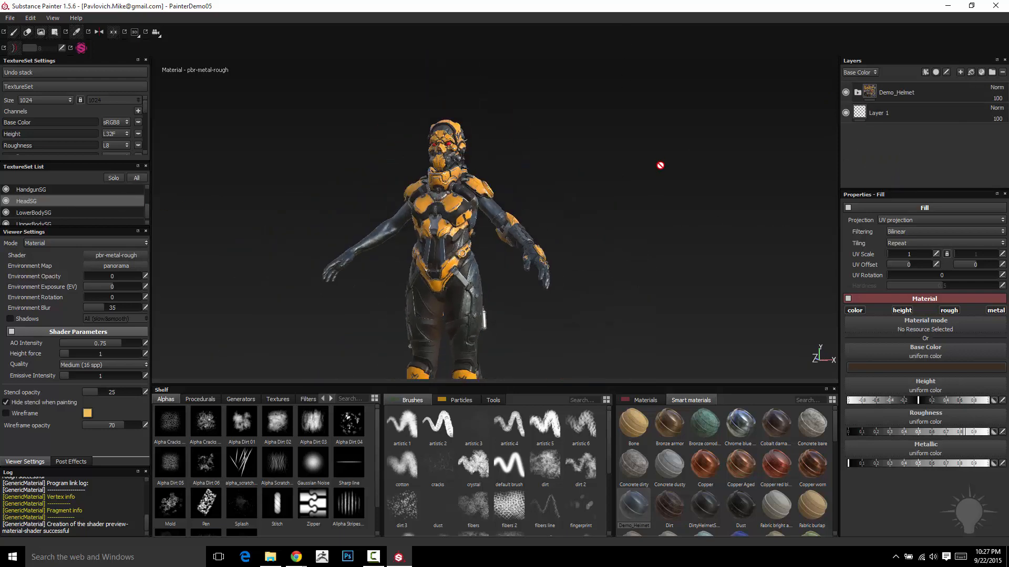
pyautogui.keyDown('alt'); pyautogui.moveTo(660, 166); pyautogui.dragTo(496, 167); pyautogui.keyUp('alt')
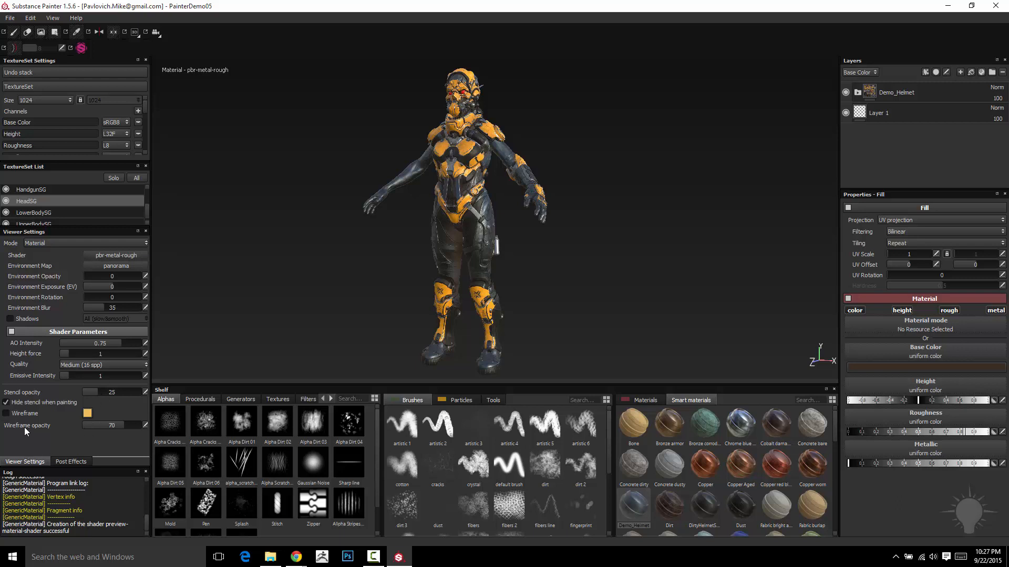
pyautogui.click(20, 320)
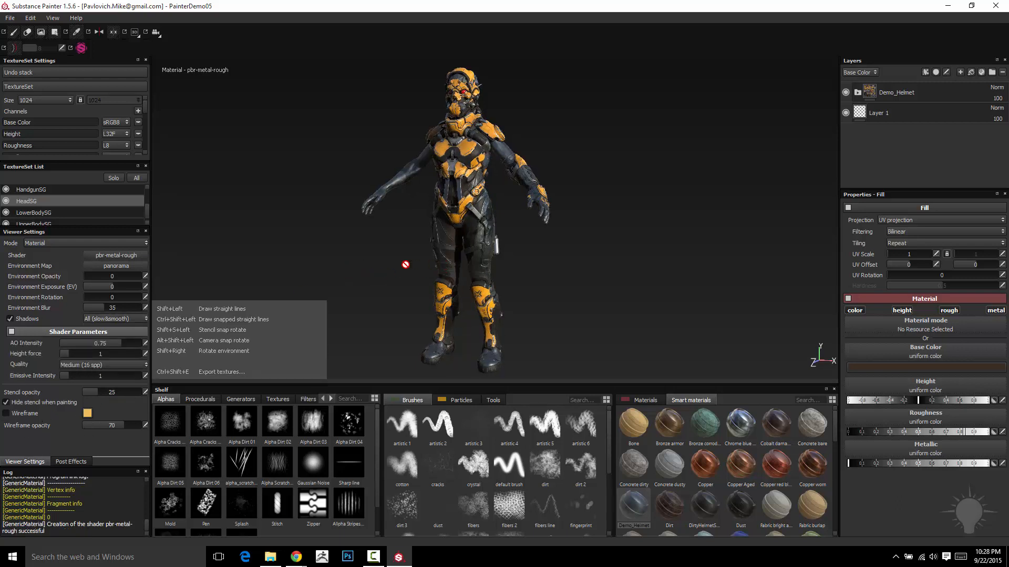
pyautogui.keyDown('shift'); pyautogui.moveTo(392, 265); pyautogui.dragTo(449, 263, button='right'); pyautogui.keyUp('shift')
# Step: Change the environment map from panorama to glazed_patio
pyautogui.click(126, 268)
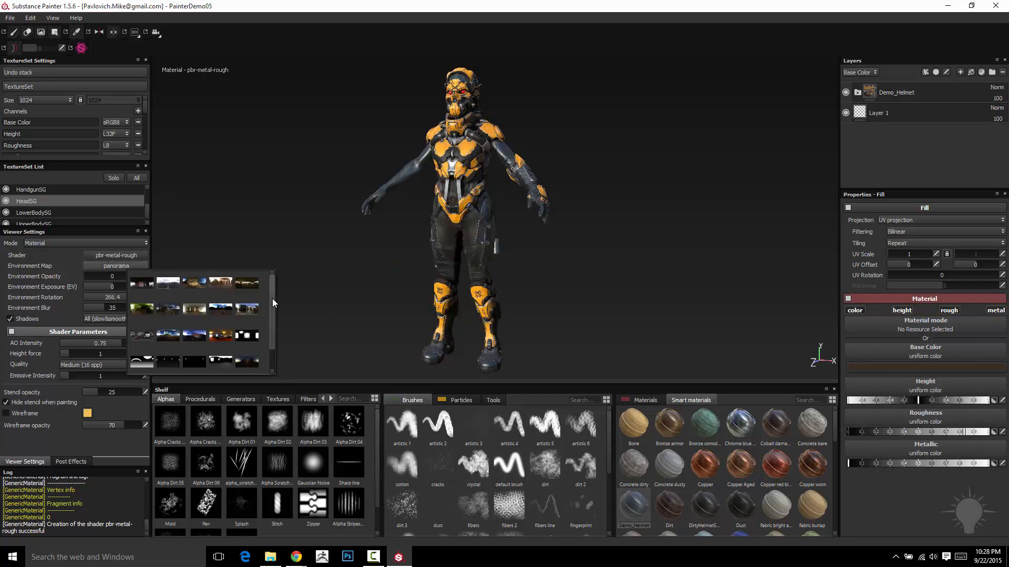
pyautogui.moveTo(273, 298); pyautogui.dragTo(272, 315)
pyautogui.click(243, 291)
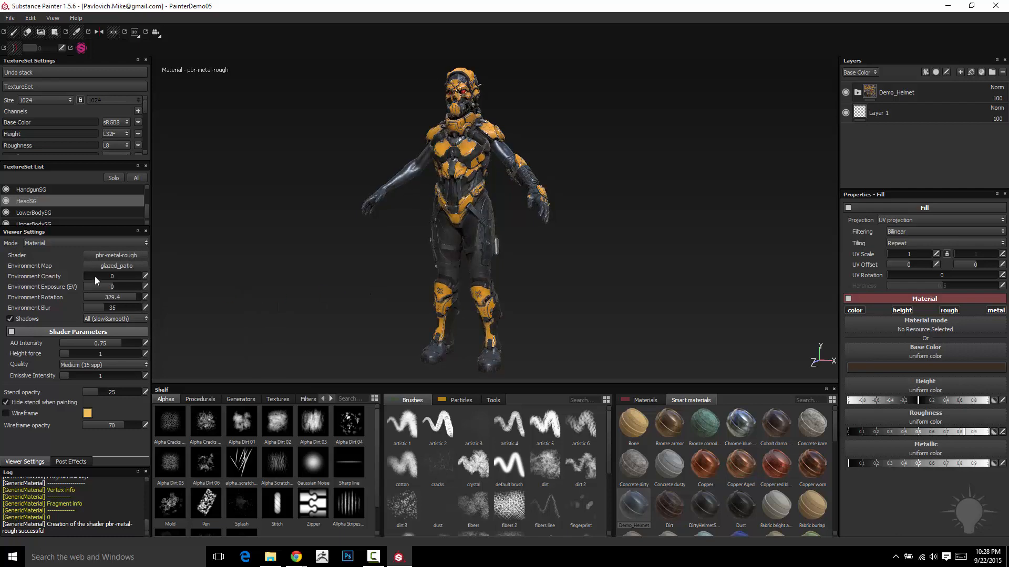
# Step: Set the environment opacity to 100 and blur to 0, and turn the environment rotation to about 337
pyautogui.moveTo(95, 277); pyautogui.dragTo(146, 277)
pyautogui.moveTo(102, 307); pyautogui.dragTo(72, 311)
pyautogui.moveTo(292, 297)
pyautogui.keyDown('shift'); pyautogui.mouseDown(button='right')
pyautogui.moveTo(275, 292)
pyautogui.moveTo(304, 300)
pyautogui.mouseUp(button='right'); pyautogui.keyUp('shift')
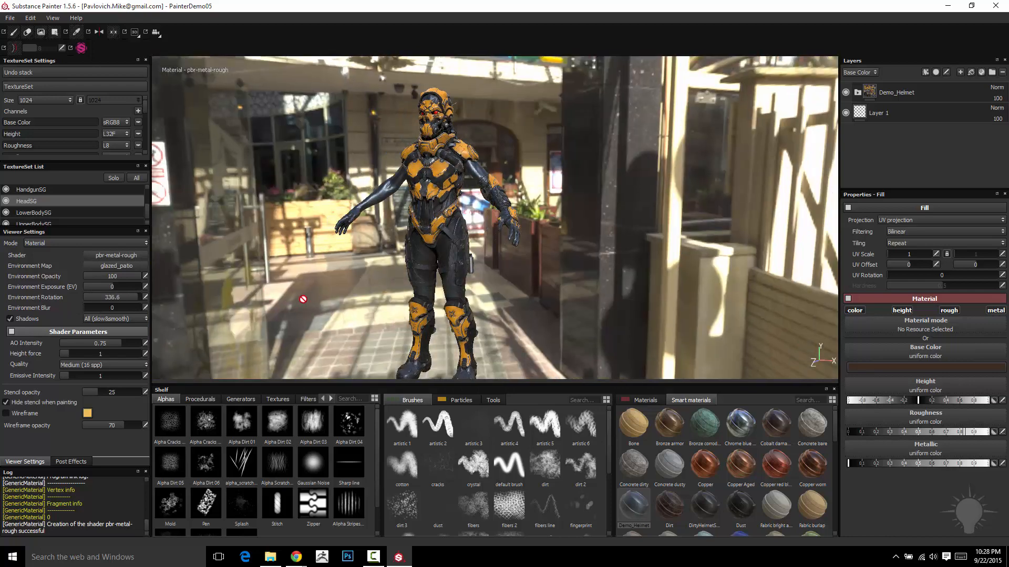
# Step: Activate post effects and enable Antialiasing, Glare and Vignette
pyautogui.click(82, 462)
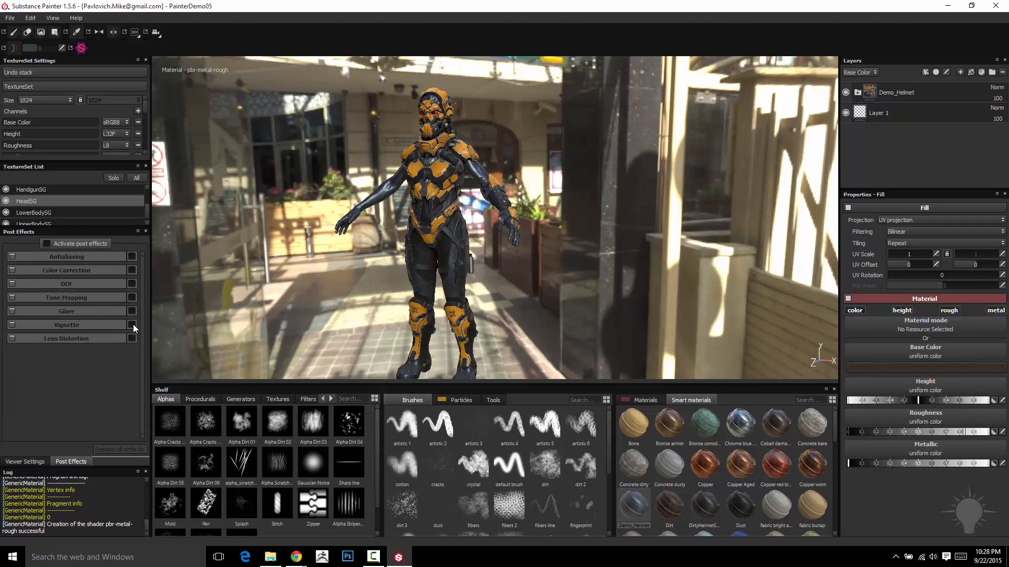
pyautogui.click(46, 244)
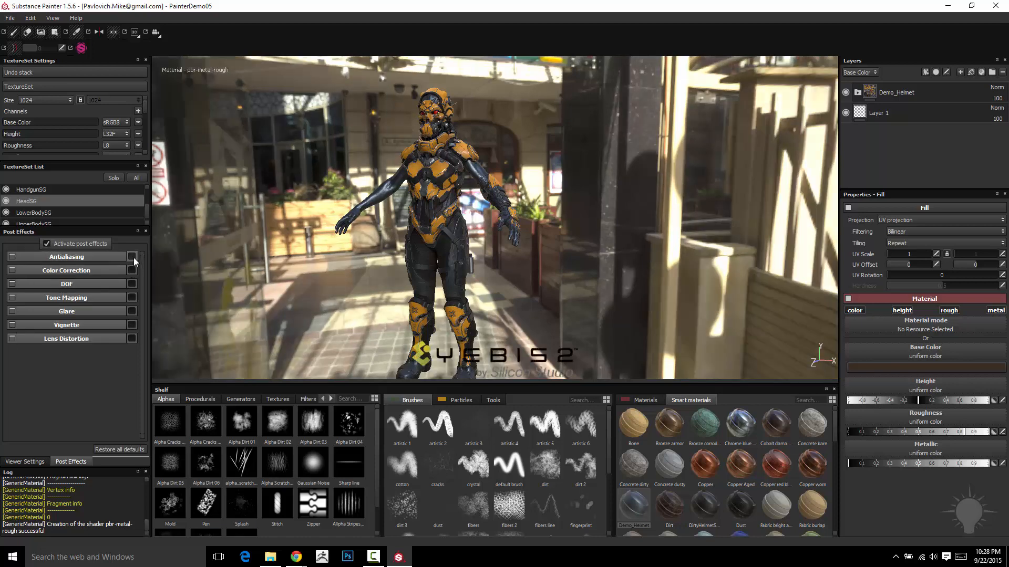
pyautogui.click(131, 312)
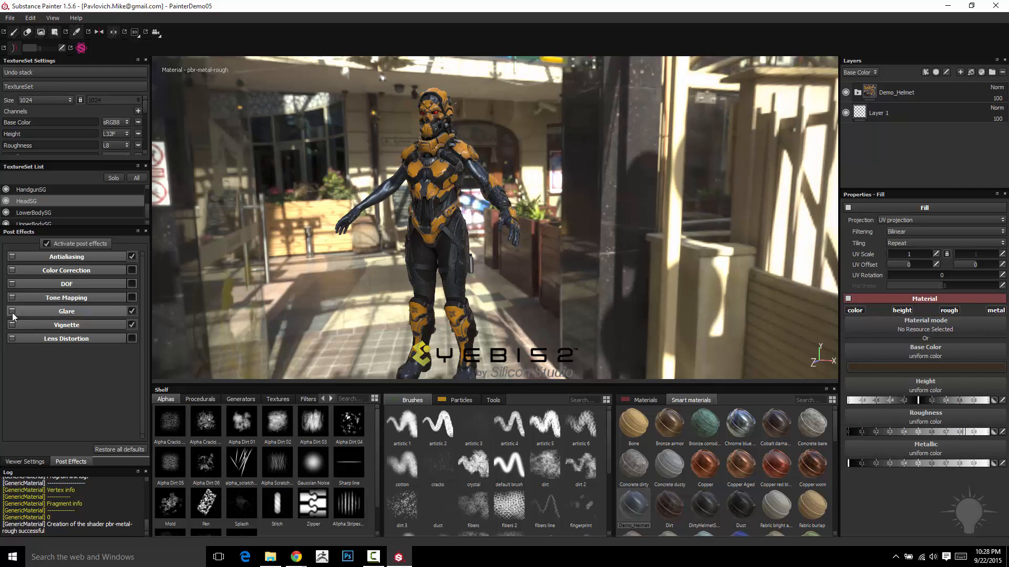
# Step: Set the Glare effect's luminance to 1.19 and its threshold to 1.7
pyautogui.click(11, 312)
pyautogui.moveTo(76, 324)
pyautogui.mouseDown()
pyautogui.moveTo(116, 326)
pyautogui.moveTo(71, 333)
pyautogui.moveTo(83, 340)
pyautogui.mouseUp()
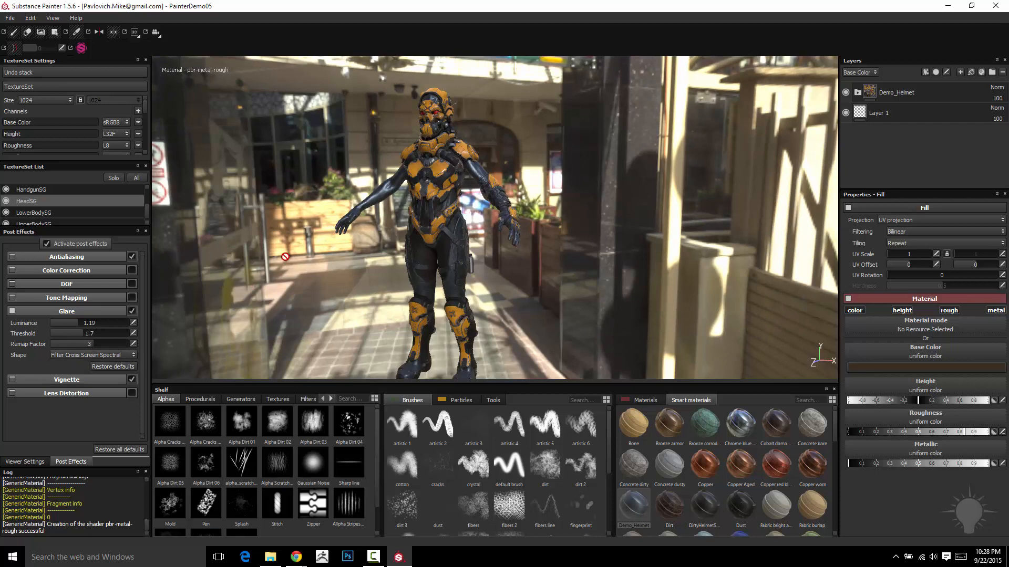
pyautogui.keyDown('alt'); pyautogui.moveTo(268, 271); pyautogui.dragTo(298, 275); pyautogui.keyUp('alt')
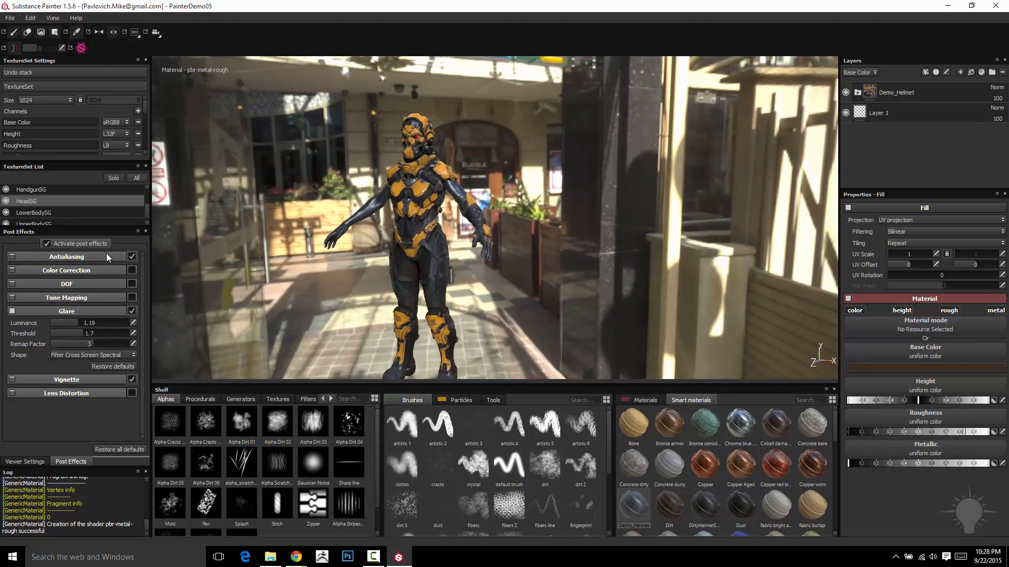
# Step: Set the environment opacity to 0 and inspect the textured character's upper body against the plain background
pyautogui.click(23, 460)
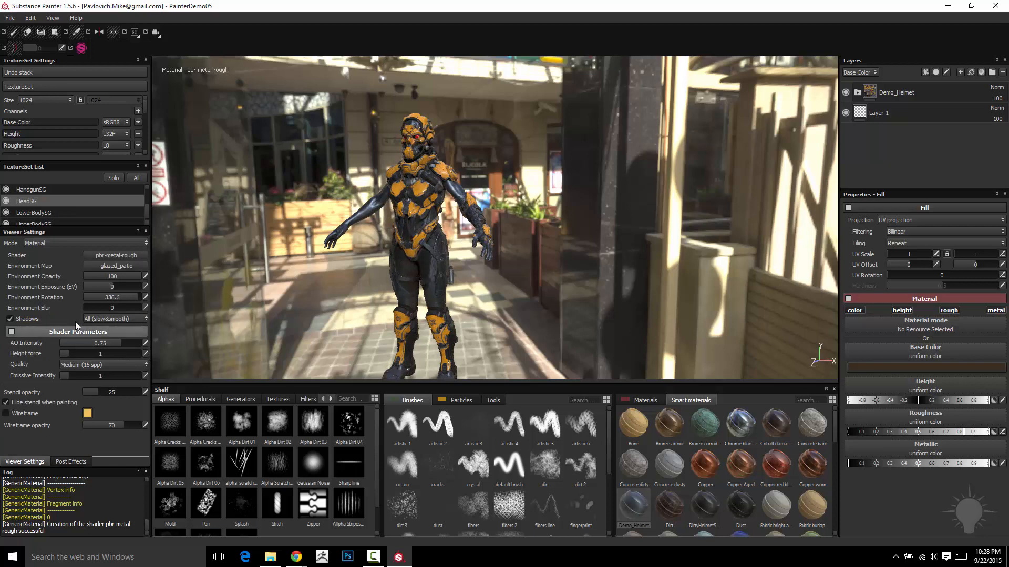
pyautogui.moveTo(114, 277); pyautogui.dragTo(69, 278)
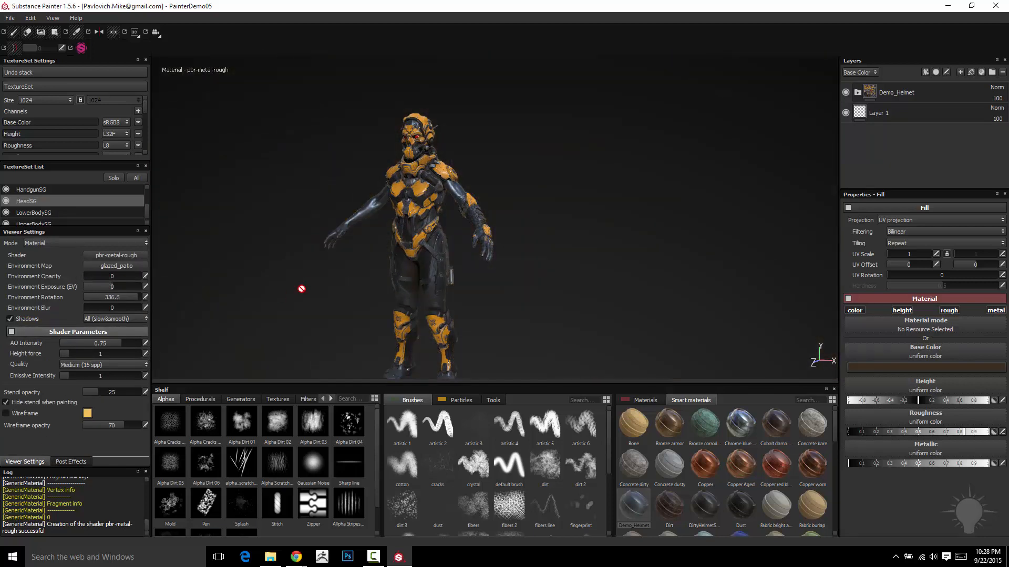
pyautogui.keyDown('alt'); pyautogui.moveTo(301, 288); pyautogui.dragTo(292, 264); pyautogui.keyUp('alt')
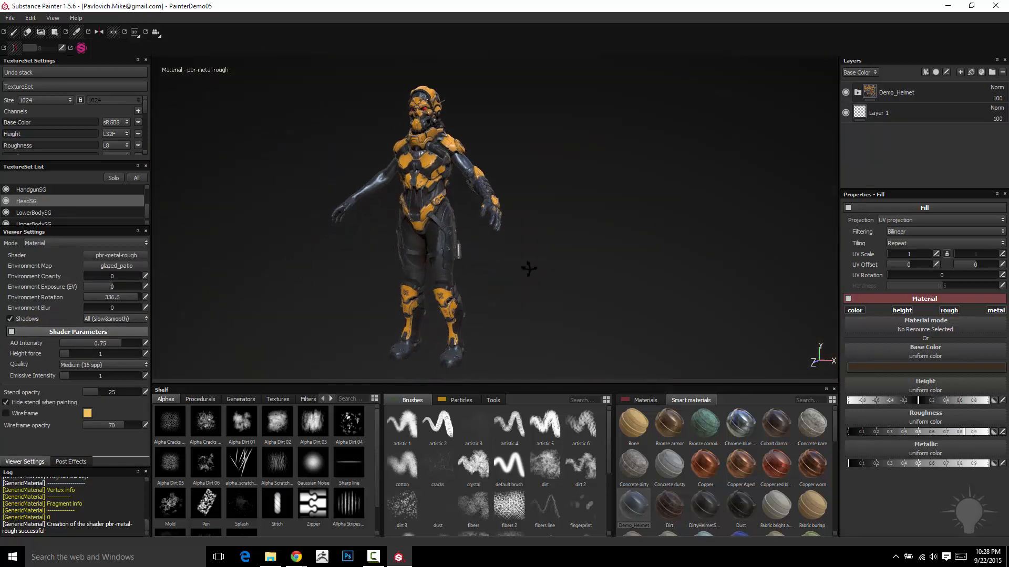
pyautogui.keyDown('alt'); pyautogui.moveTo(529, 269); pyautogui.dragTo(368, 266); pyautogui.keyUp('alt')
pyautogui.keyDown('alt'); pyautogui.moveTo(308, 200); pyautogui.dragTo(357, 310, button='right'); pyautogui.keyUp('alt')
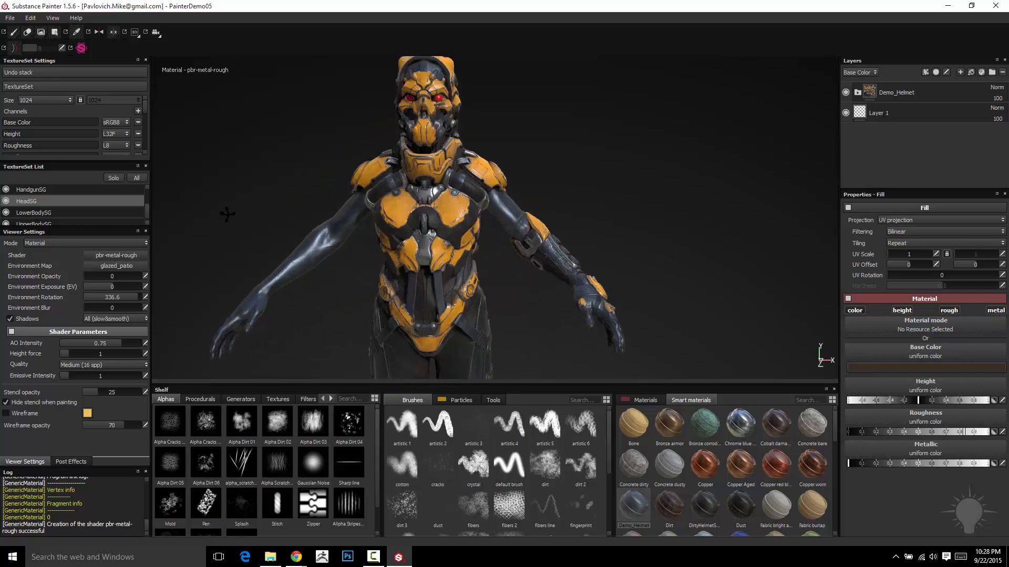
pyautogui.keyDown('alt'); pyautogui.moveTo(227, 214); pyautogui.dragTo(140, 115); pyautogui.keyUp('alt')
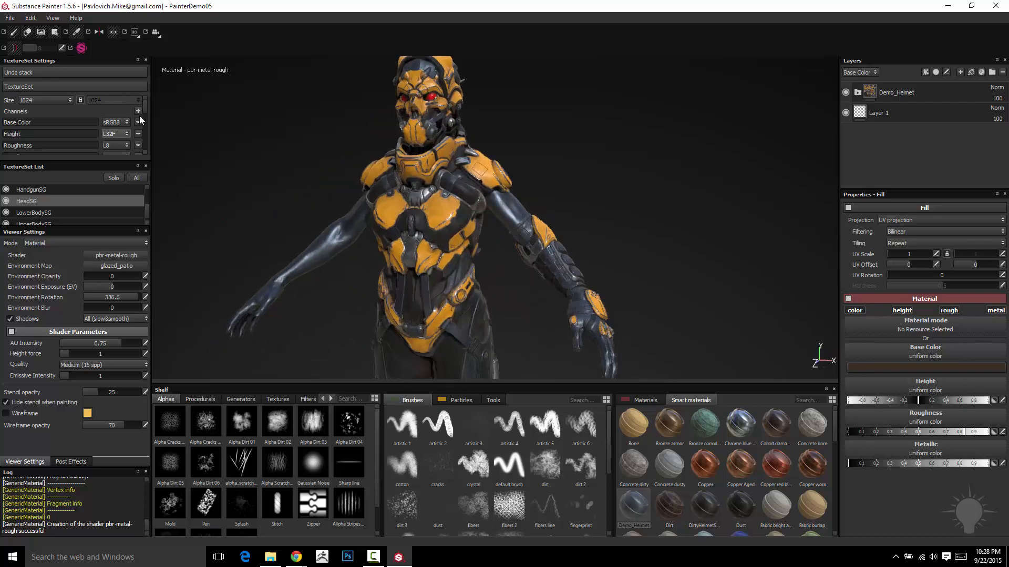
# Step: Review the texture resolutions available for the HeadSG texture set without changing its size
pyautogui.click(62, 100)
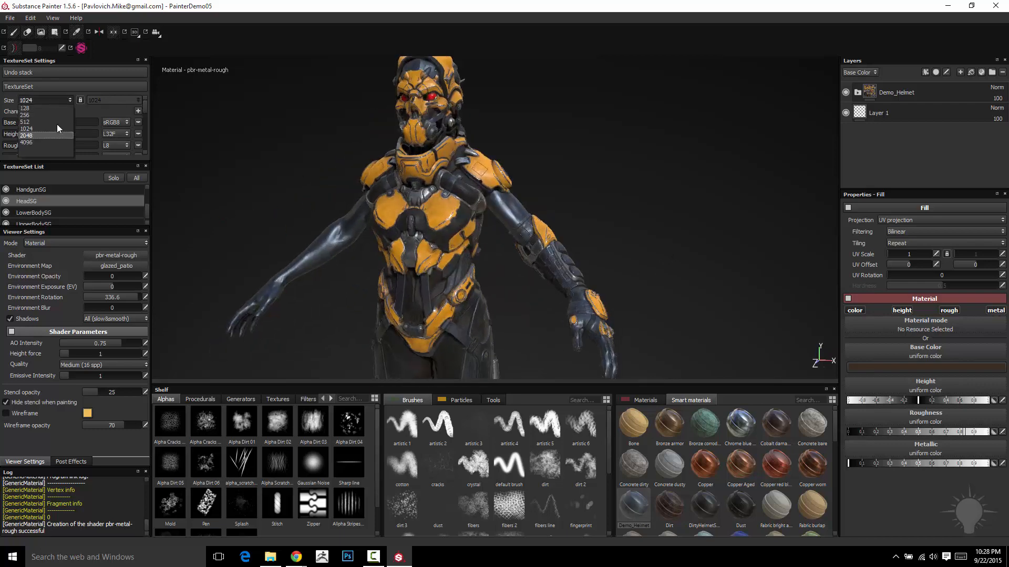
pyautogui.click(70, 100)
pyautogui.keyDown('alt'); pyautogui.moveTo(363, 135); pyautogui.dragTo(361, 188, button='middle'); pyautogui.keyUp('alt')
pyautogui.keyDown('alt'); pyautogui.moveTo(466, 181); pyautogui.dragTo(629, 210); pyautogui.keyUp('alt')
# Step: Open the texture export settings and move the dialog so the character's head stays visible
pyautogui.click(10, 19)
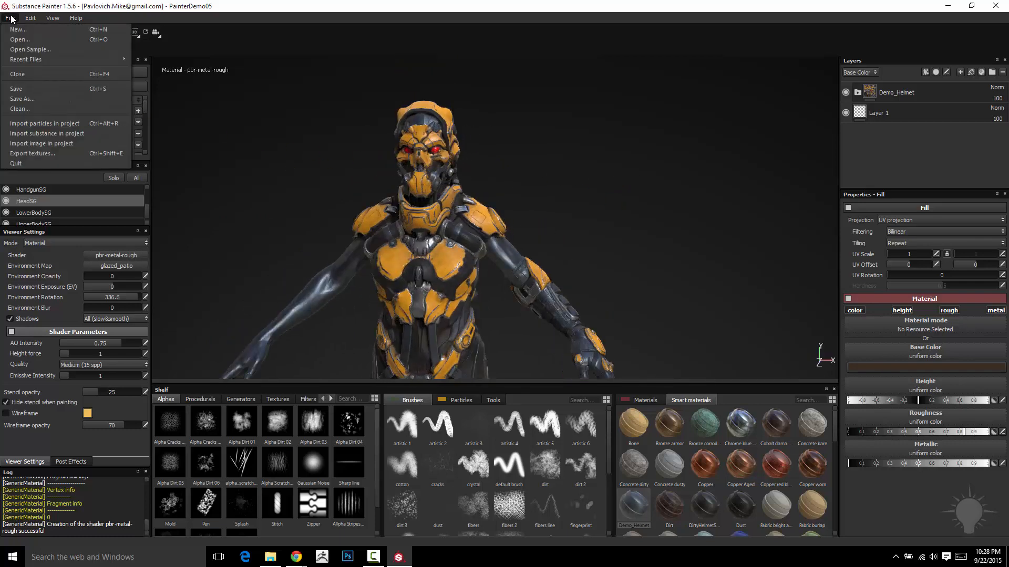
pyautogui.click(32, 150)
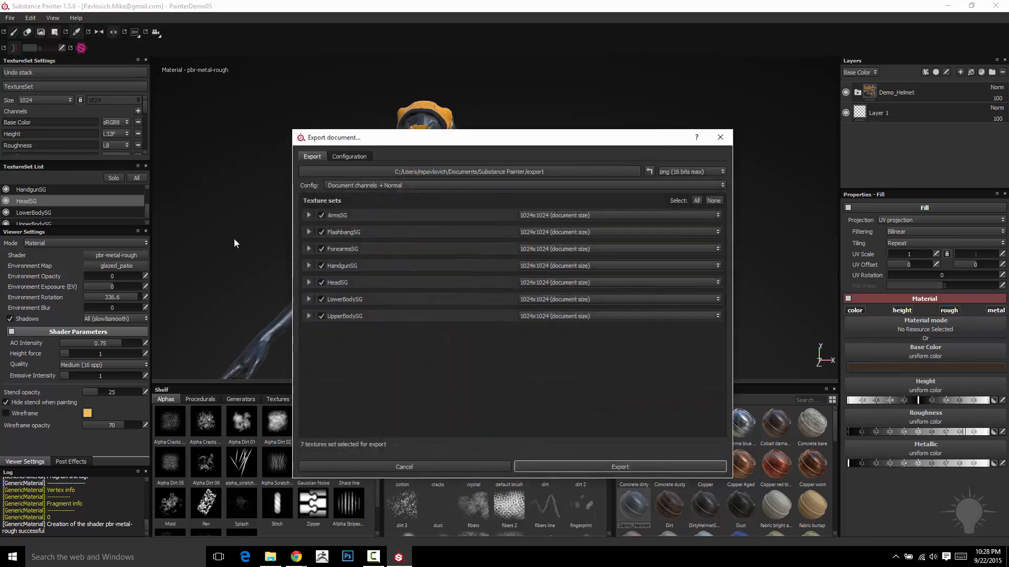
pyautogui.moveTo(484, 137); pyautogui.dragTo(458, 328)
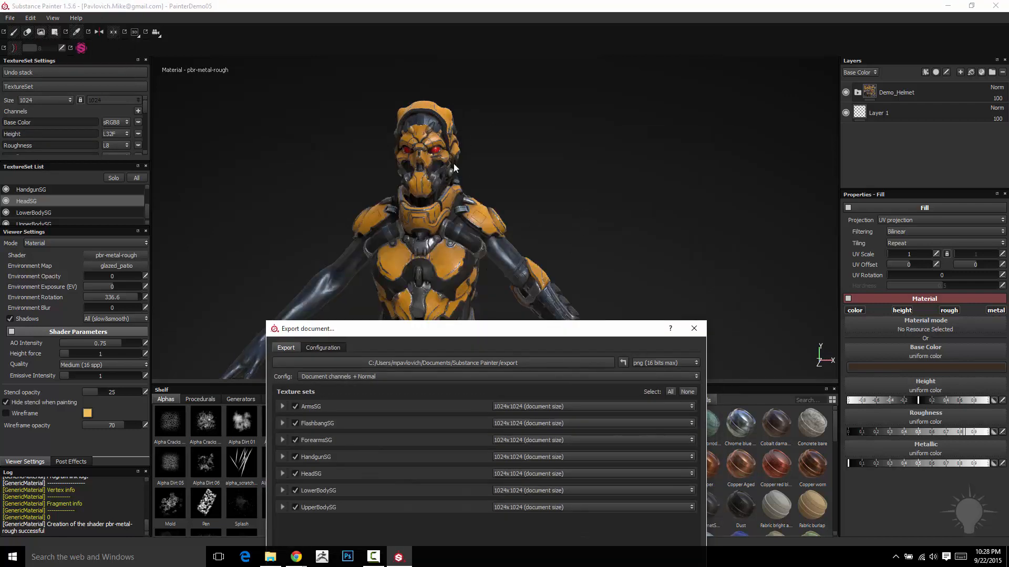
# Step: Move the export dialog up until all its settings are reachable and set the ArmsSG, FlashbangSG and ForearmsSG export sizes to 2048x2048
pyautogui.moveTo(468, 331); pyautogui.dragTo(447, 91)
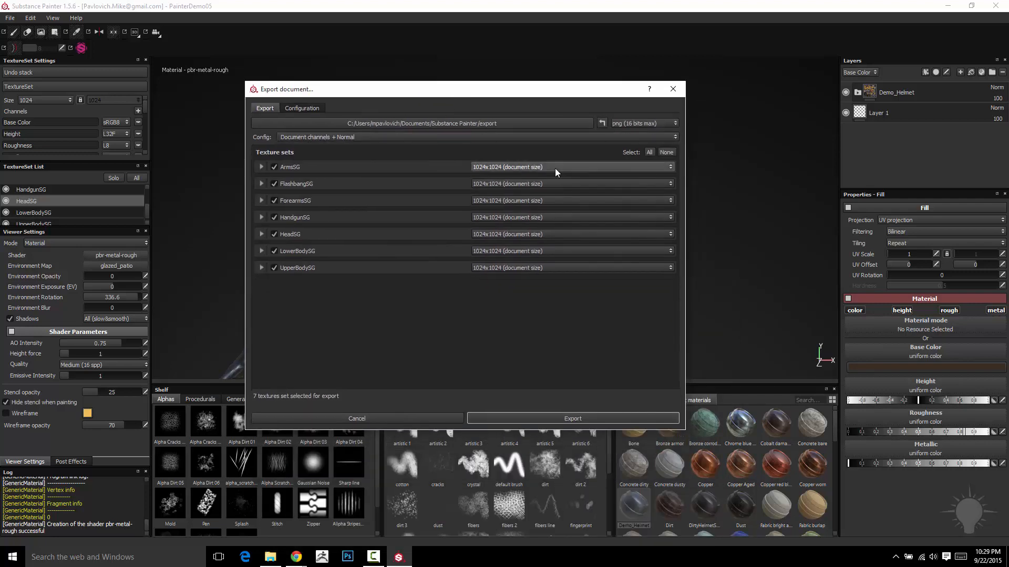
pyautogui.click(585, 168)
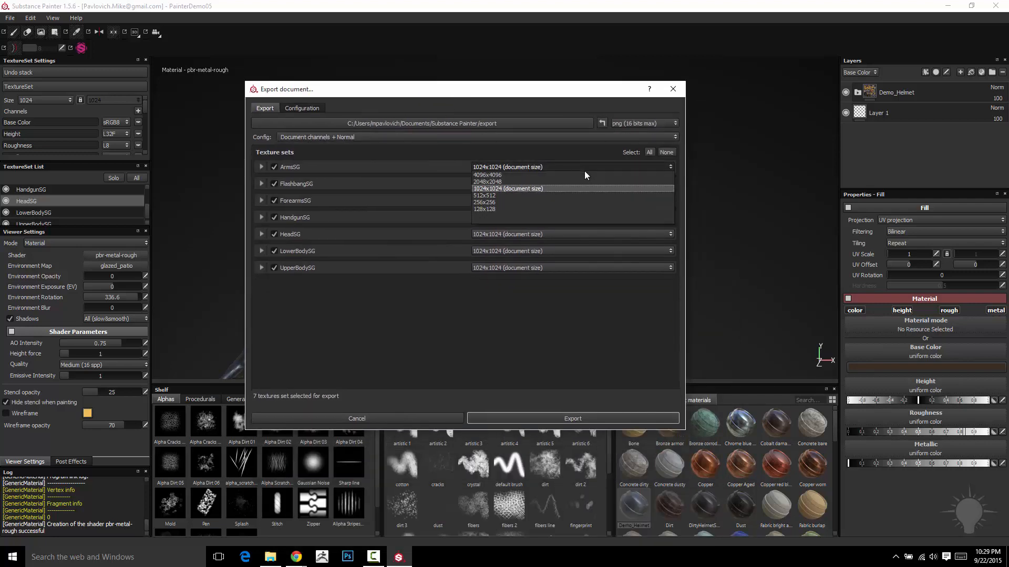
pyautogui.click(554, 181)
pyautogui.click(553, 183)
pyautogui.click(543, 198)
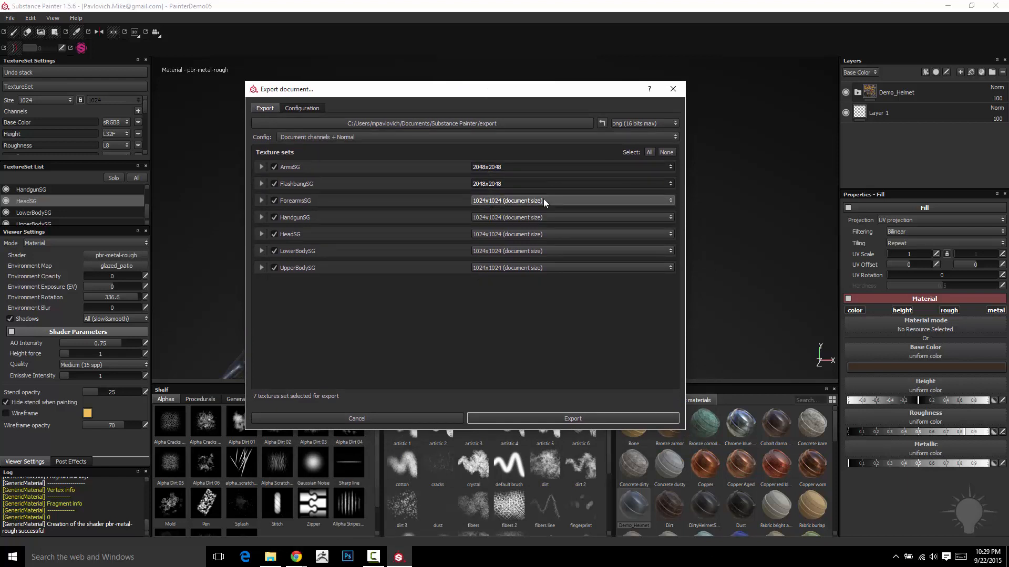
pyautogui.click(546, 203)
pyautogui.click(537, 216)
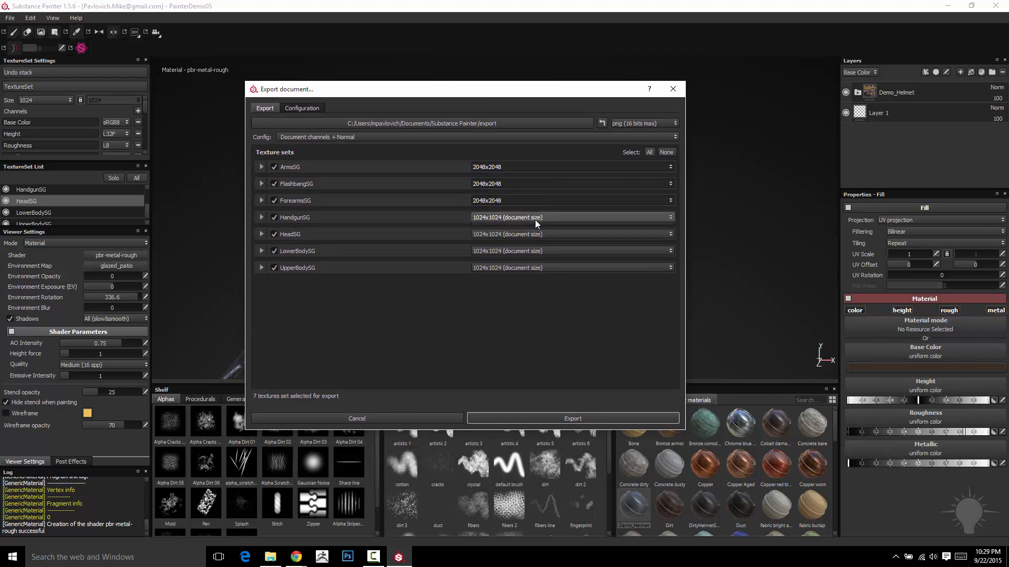
pyautogui.click(534, 220)
pyautogui.click(537, 216)
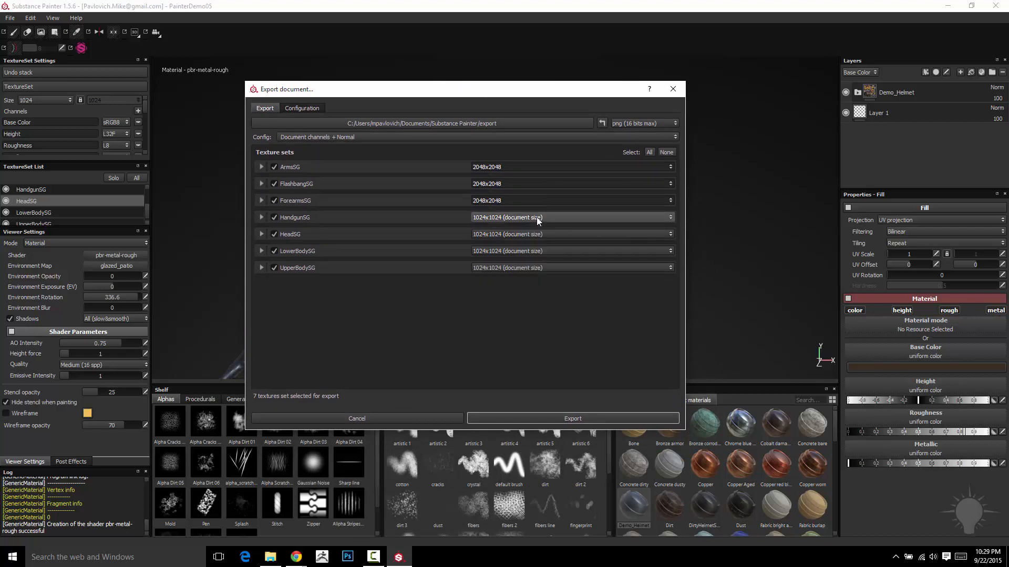
# Step: Set the ArmsSG export size to 1024x1024 (document size) and the FlashbangSG export size to 512x512
pyautogui.click(518, 180)
pyautogui.click(504, 189)
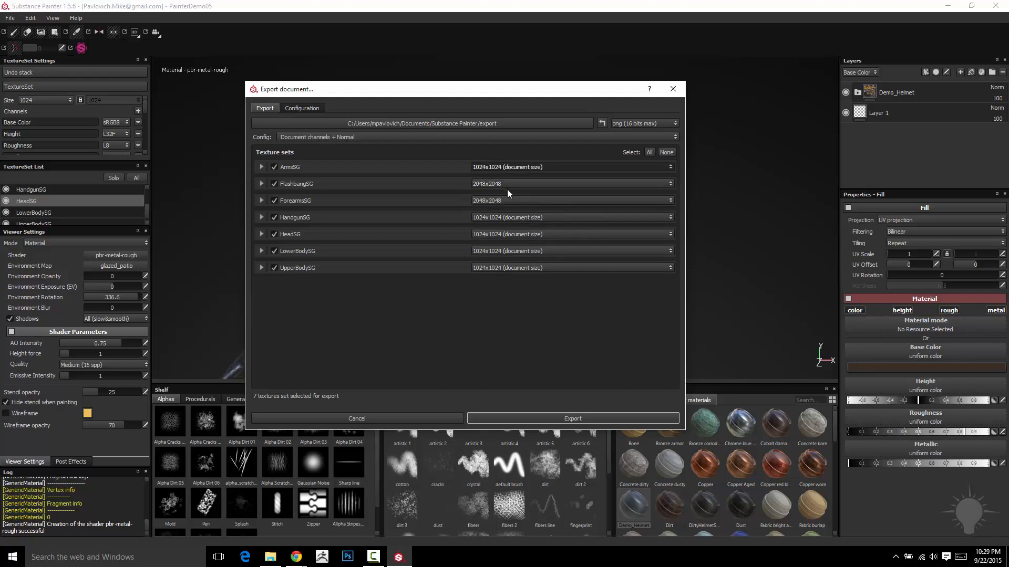
pyautogui.click(520, 183)
pyautogui.click(509, 219)
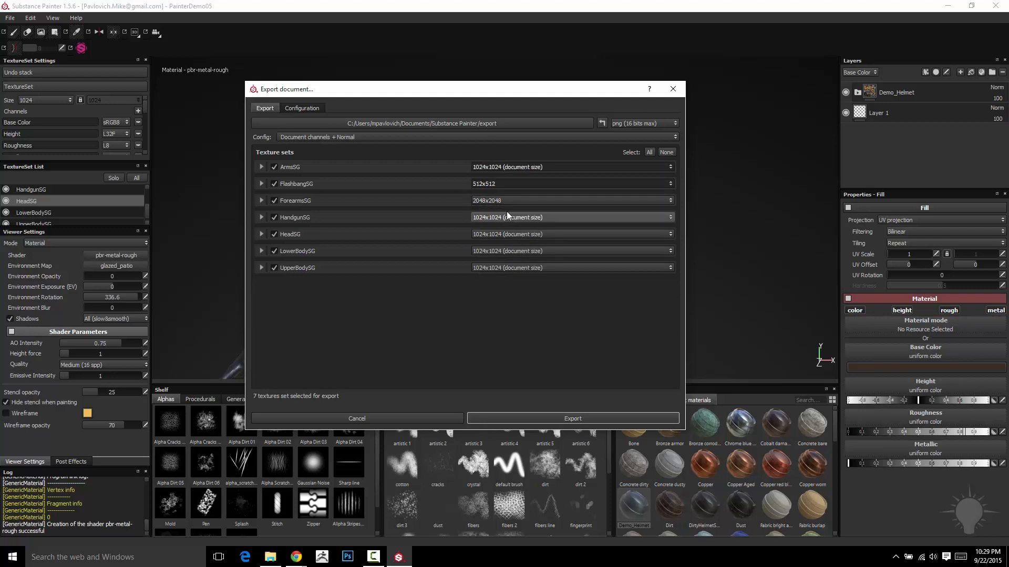
# Step: Select 2048x2048 again as the ForearmsSG export size and set the HandgunSG export size to 512x512
pyautogui.click(513, 200)
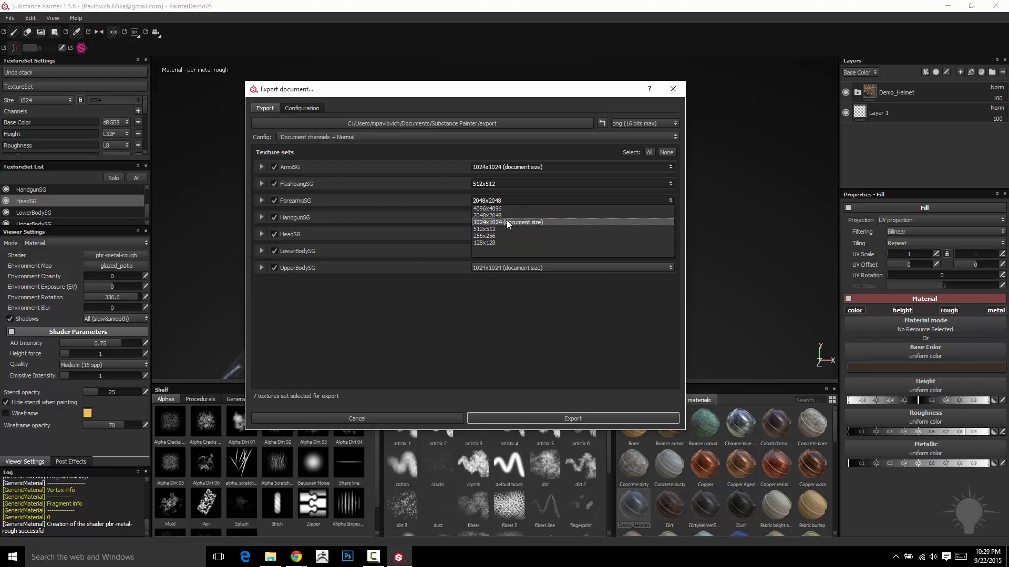
pyautogui.click(508, 216)
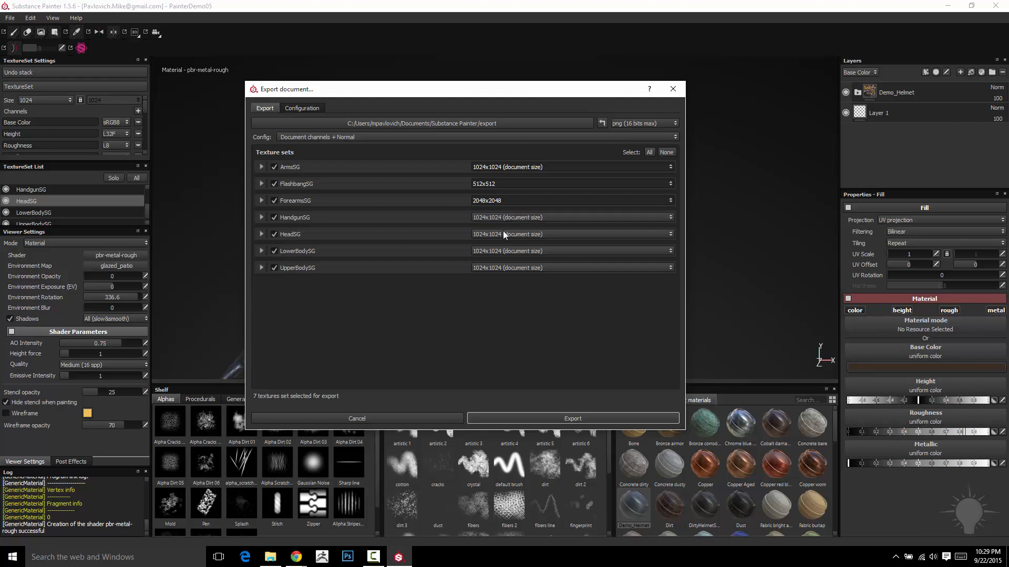
pyautogui.click(509, 219)
pyautogui.click(500, 246)
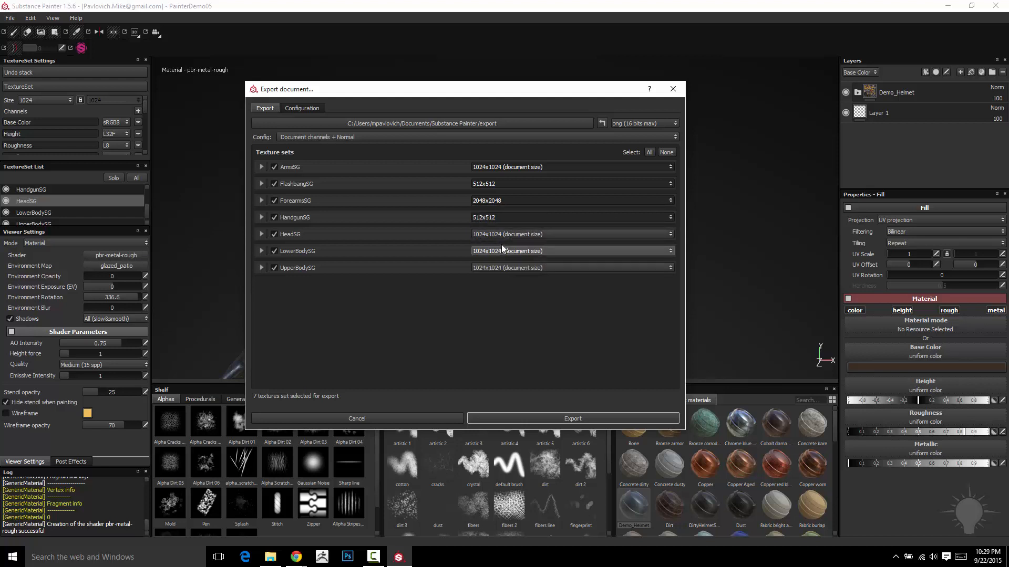
# Step: Set the export sizes of the HeadSG, LowerBodySG and UpperBodySG texture sets to 2048x2048
pyautogui.click(506, 235)
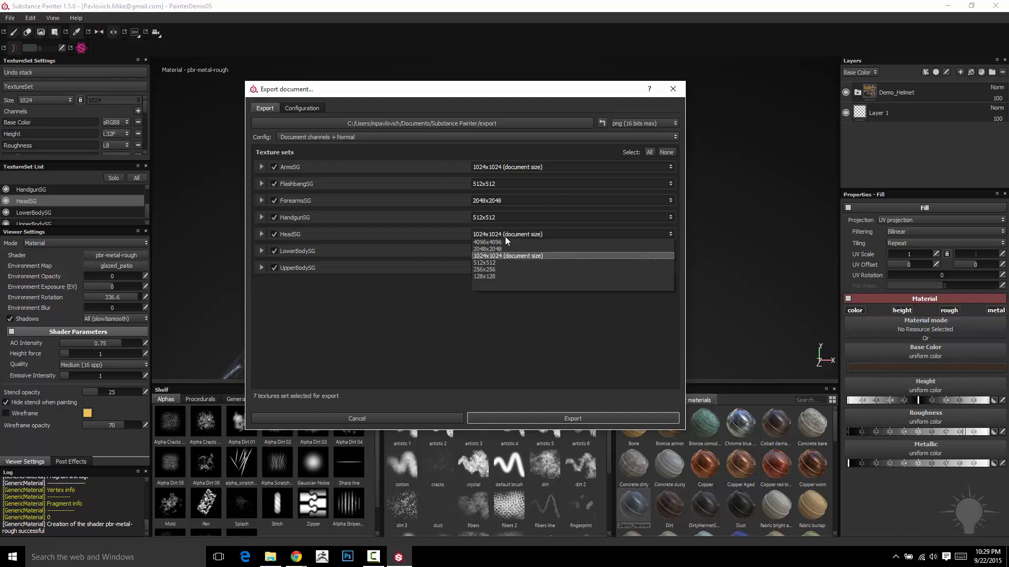
pyautogui.click(505, 248)
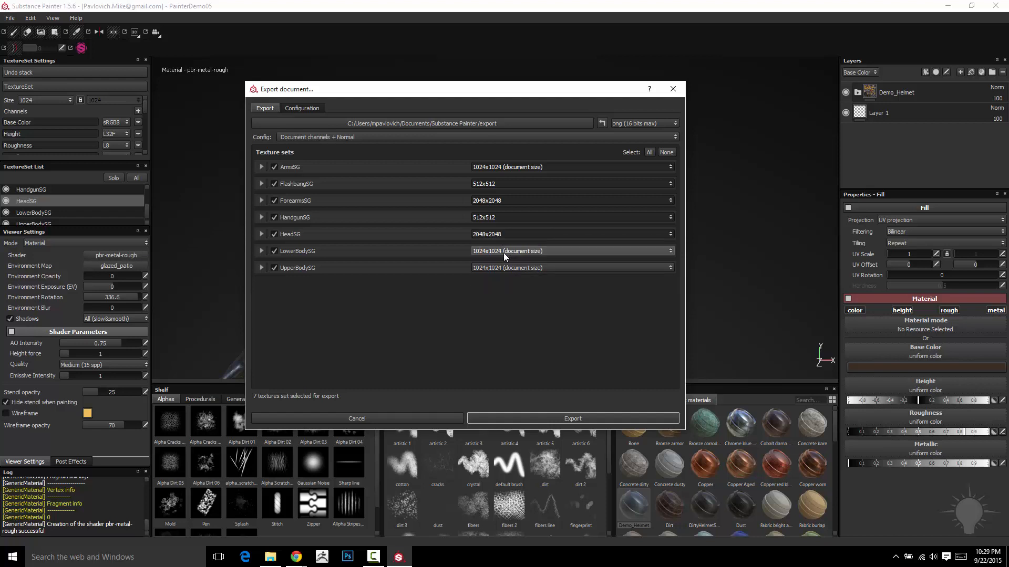
pyautogui.click(503, 252)
pyautogui.click(504, 266)
pyautogui.click(501, 269)
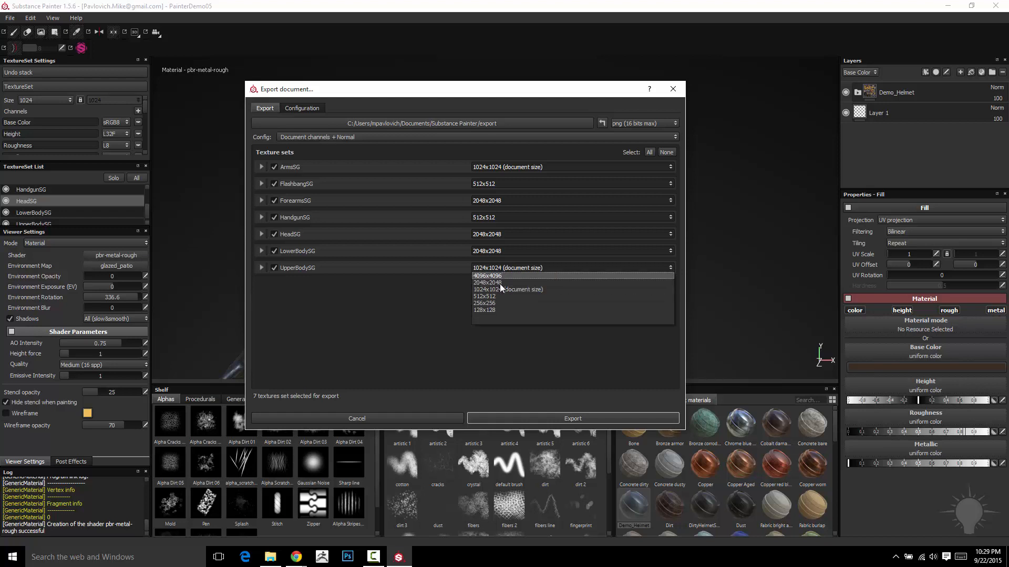
pyautogui.click(500, 284)
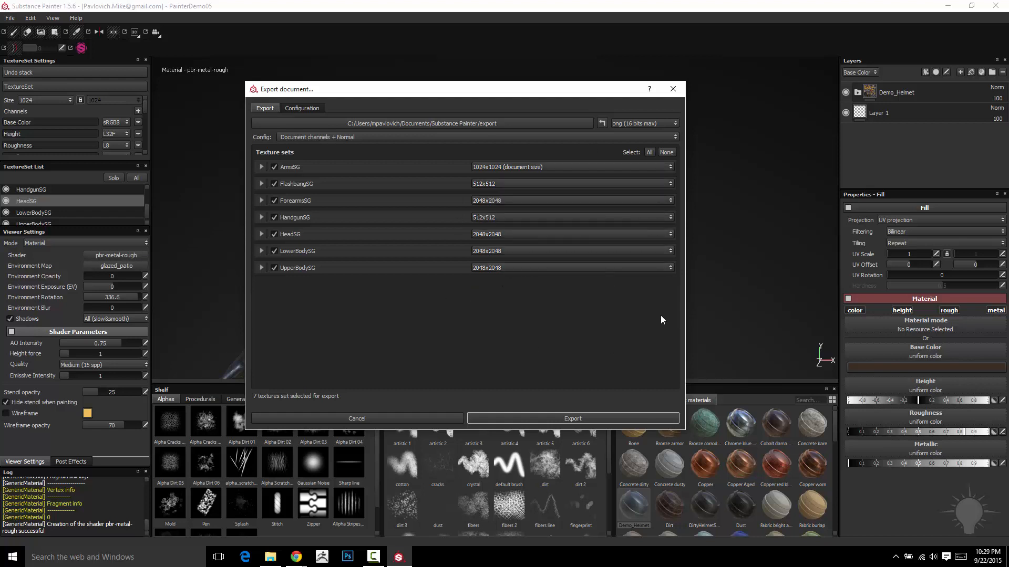
# Step: Review the maps that ArmsSG will export and look over the export preset configuration
pyautogui.click(260, 166)
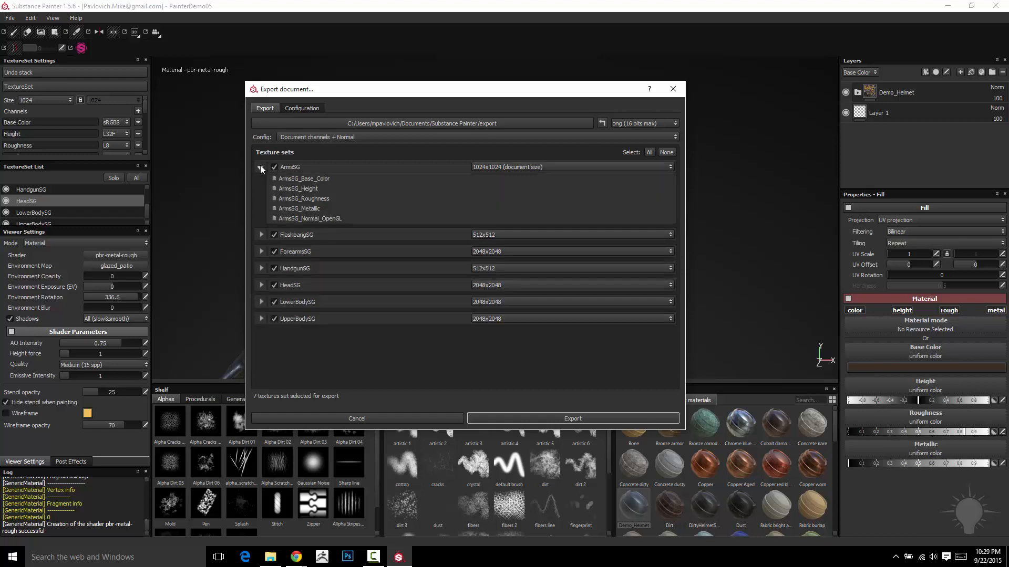
pyautogui.click(260, 166)
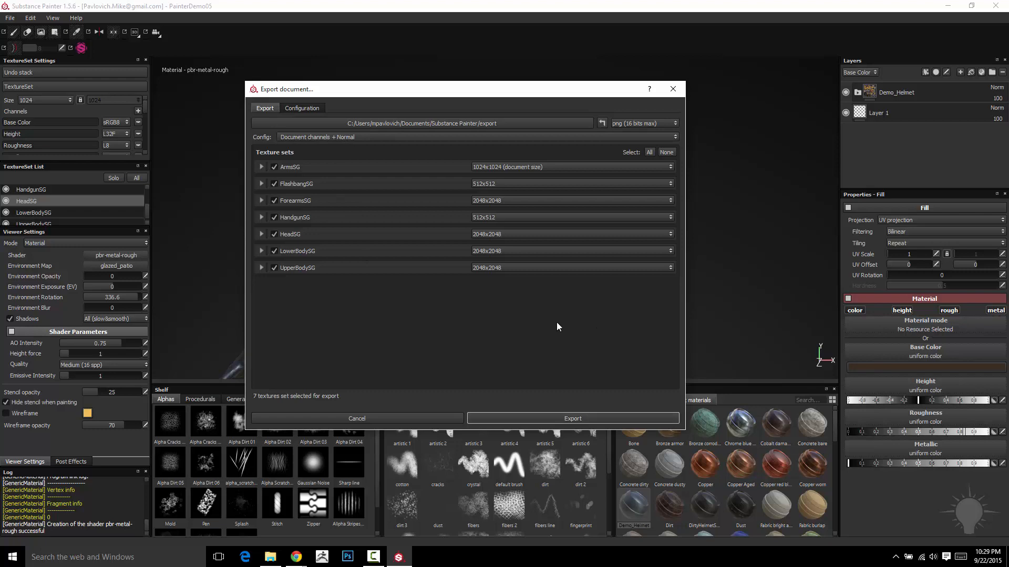
pyautogui.click(302, 107)
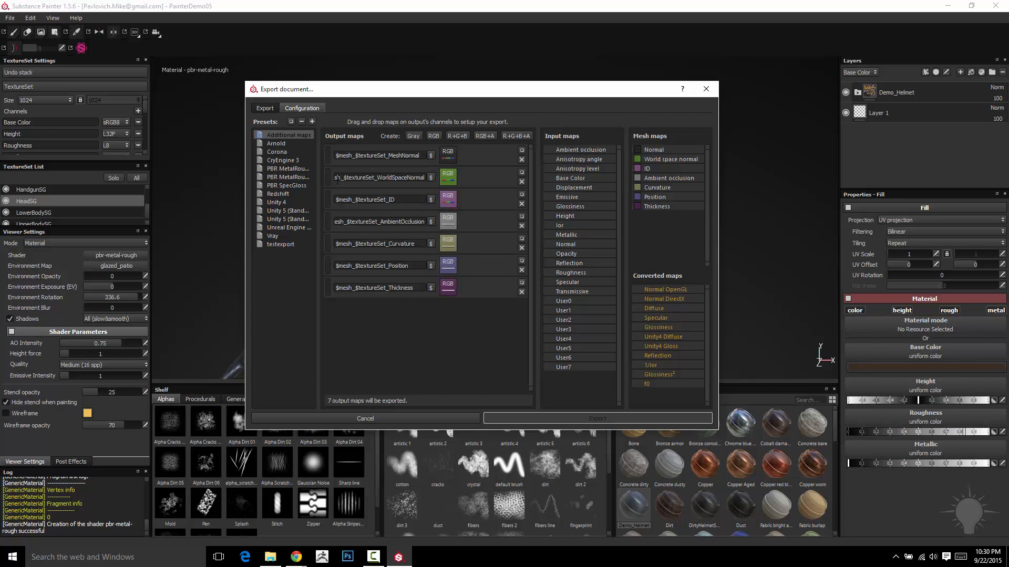
pyautogui.click(271, 108)
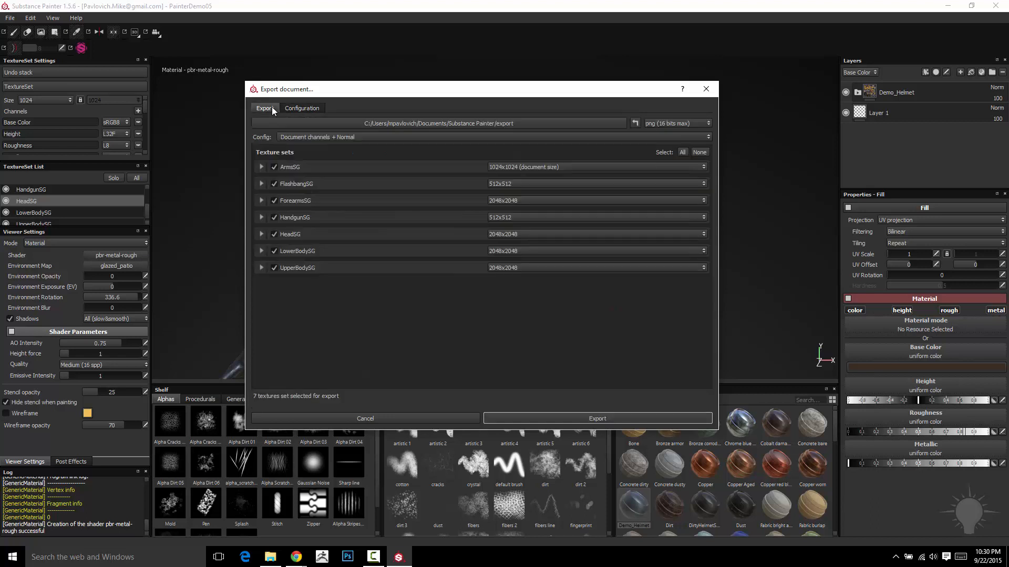
# Step: Choose Additional maps as the export config and look through the other available presets
pyautogui.click(415, 136)
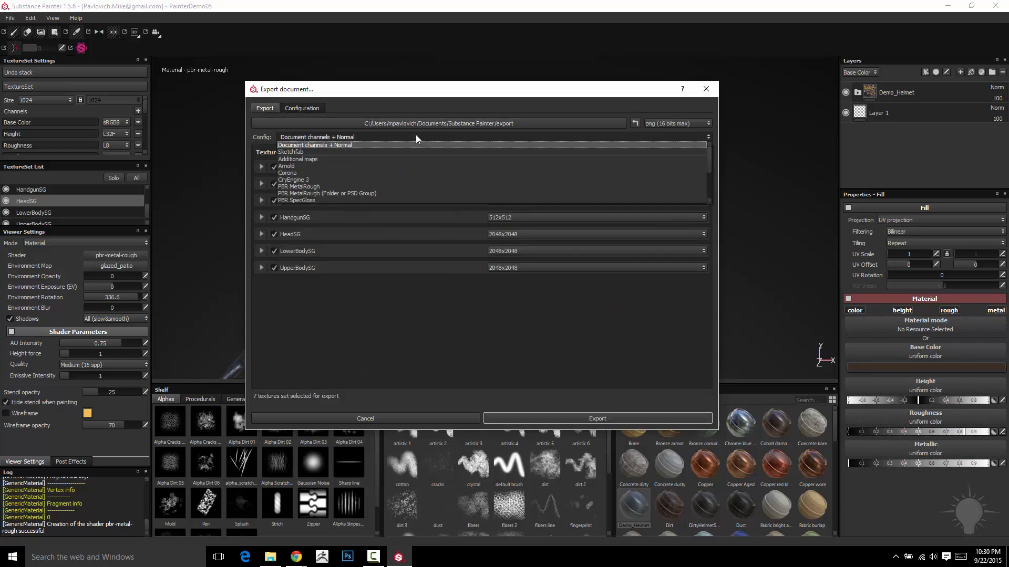
pyautogui.click(396, 159)
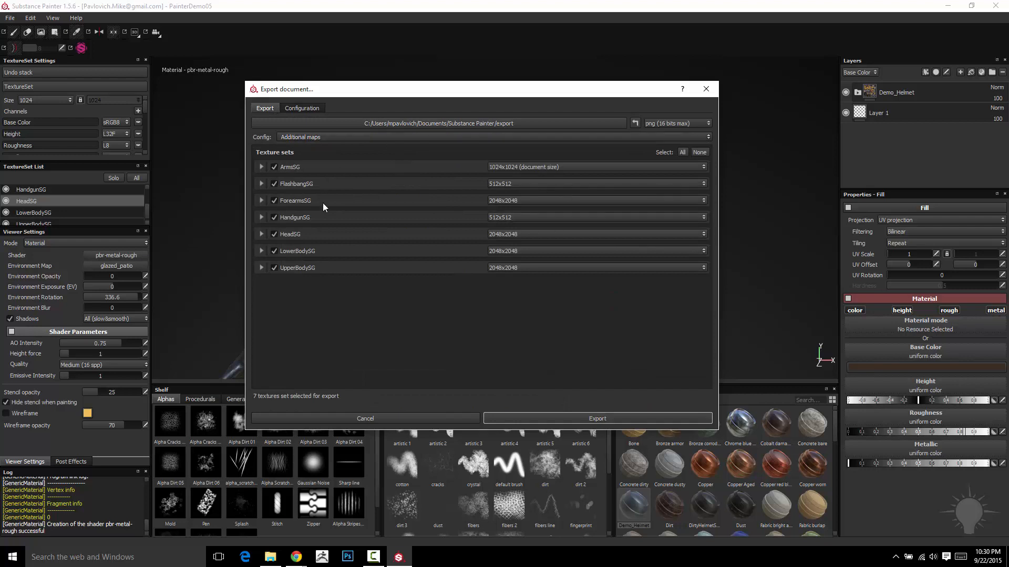
pyautogui.click(359, 135)
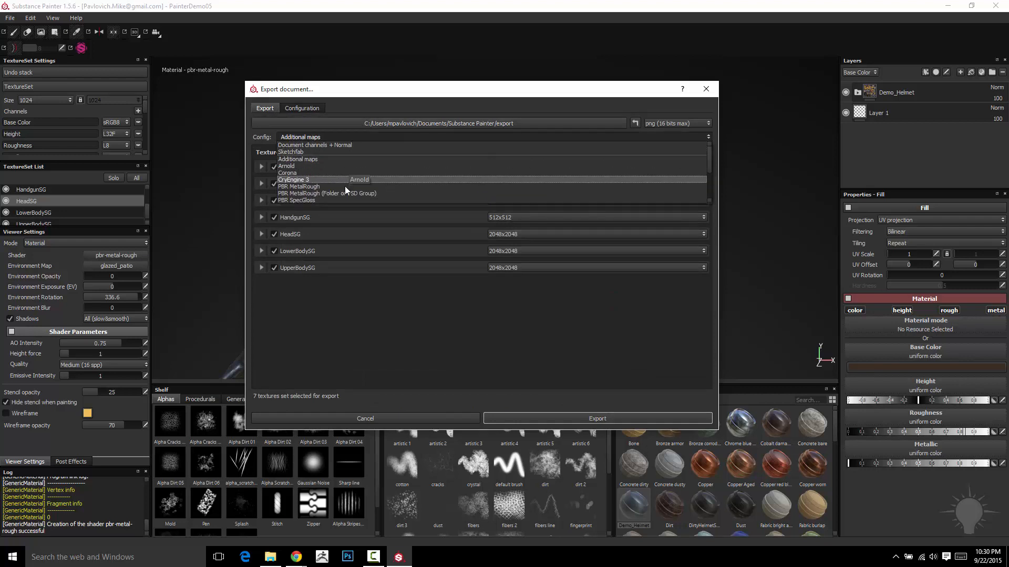
pyautogui.press('Escape')
# Step: Open the PBR MetalRough preset's configuration and widen the export dialog so the preset names are readable
pyautogui.click(308, 109)
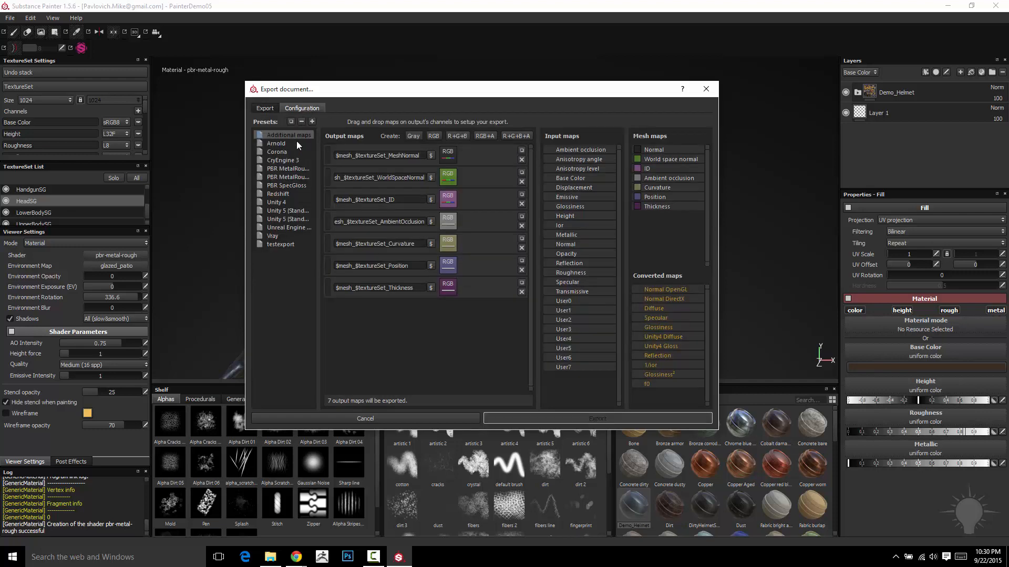
pyautogui.click(298, 170)
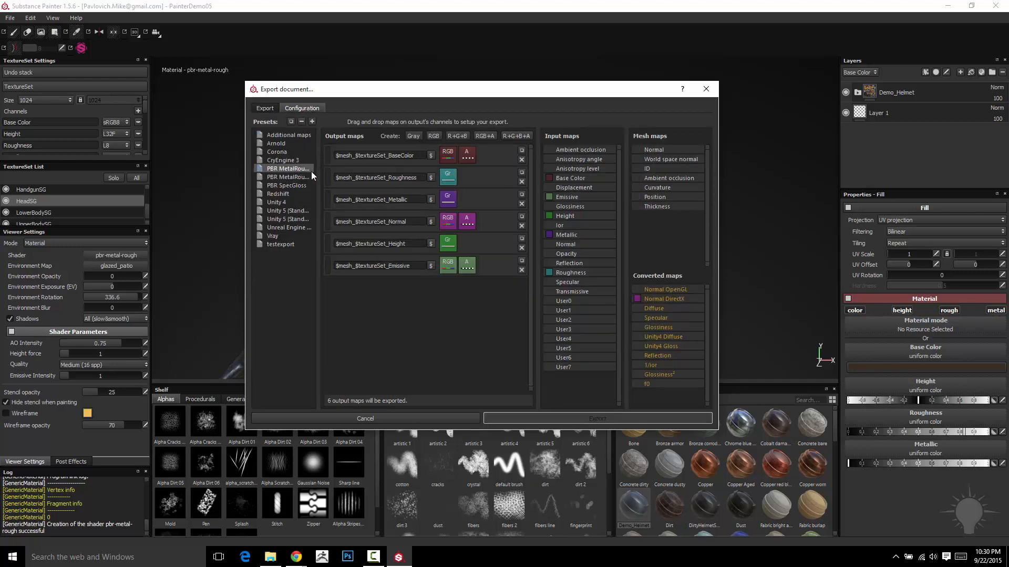
pyautogui.moveTo(245, 175); pyautogui.dragTo(166, 175)
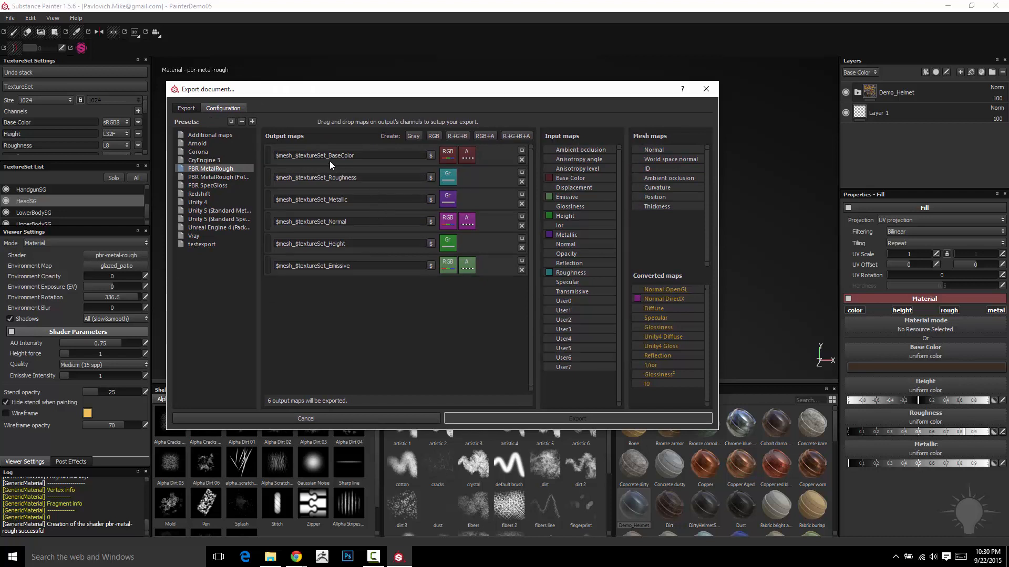
# Step: Examine how the PBR MetalRough output map names combine the $mesh variable, the $textureSet variable and the map type
pyautogui.click(293, 155)
pyautogui.hotkey('shift', 'Home')
pyautogui.hotkey('alt', 'Tab')
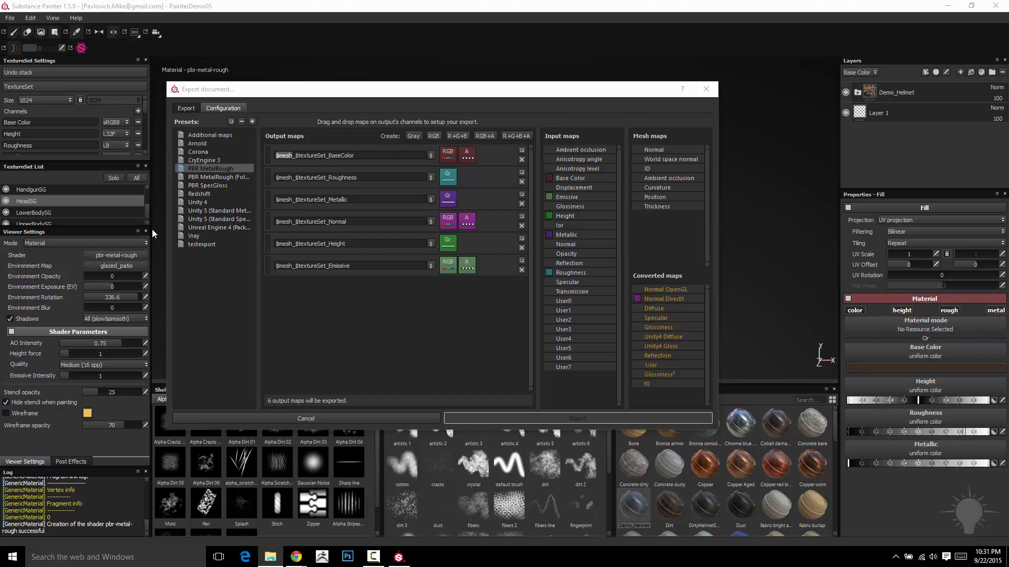
pyautogui.doubleClick(329, 159)
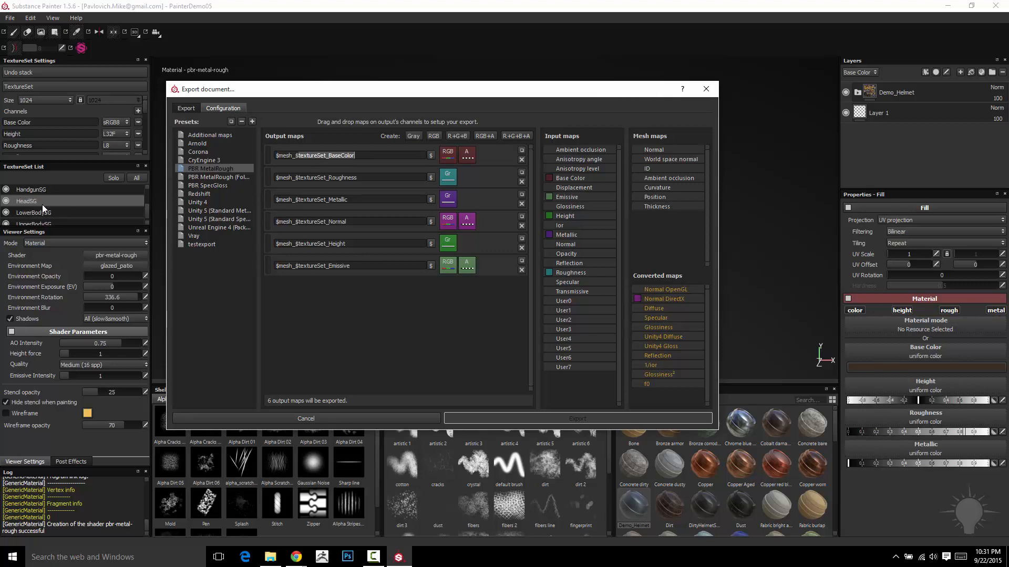
pyautogui.moveTo(328, 155); pyautogui.dragTo(419, 153)
pyautogui.doubleClick(344, 178)
pyautogui.doubleClick(338, 200)
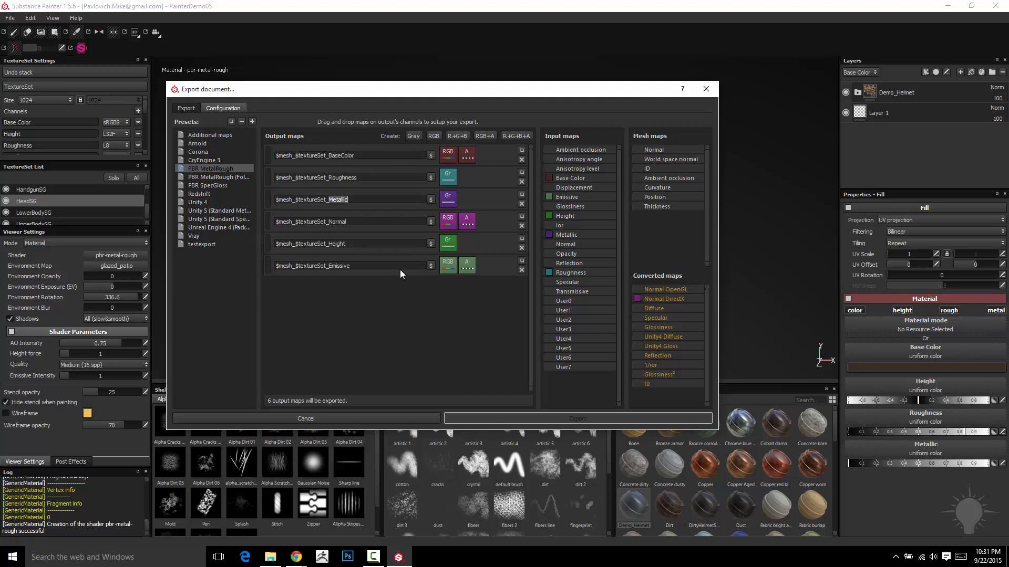
pyautogui.click(438, 339)
# Step: Create a new export preset and name it test2export
pyautogui.click(252, 122)
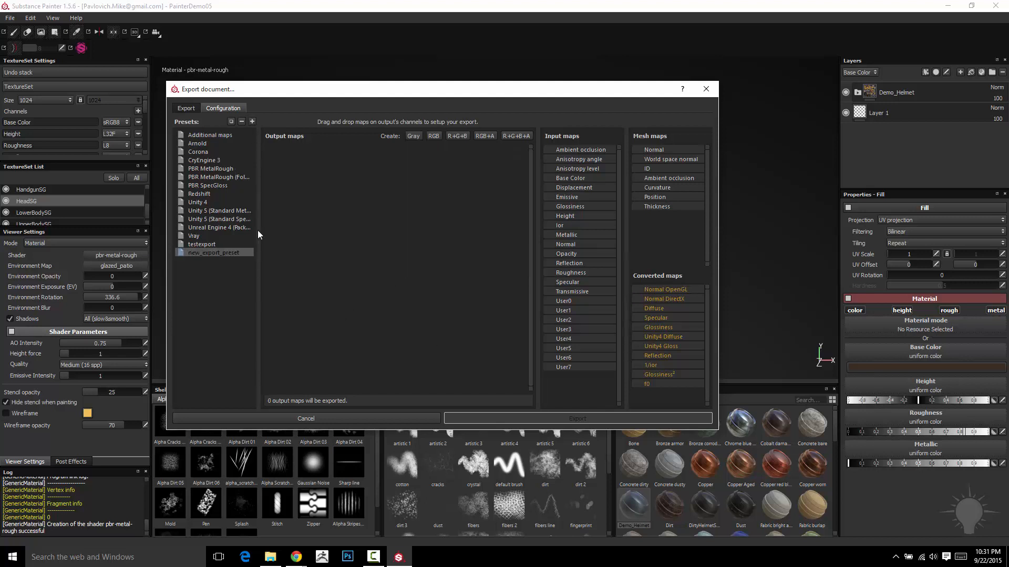
pyautogui.doubleClick(222, 253)
pyautogui.write('test2')
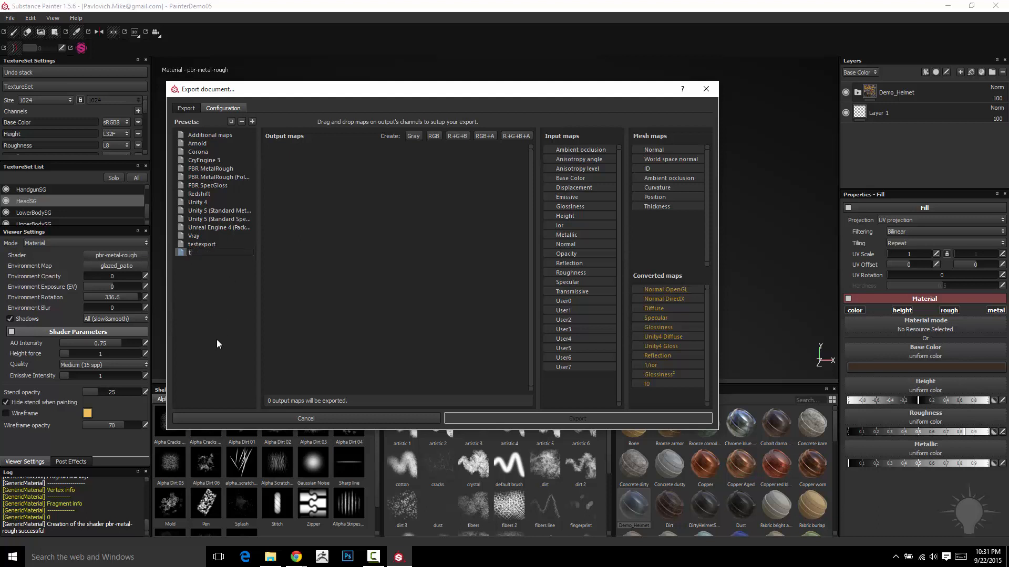
pyautogui.write('export')
pyautogui.press('Return')
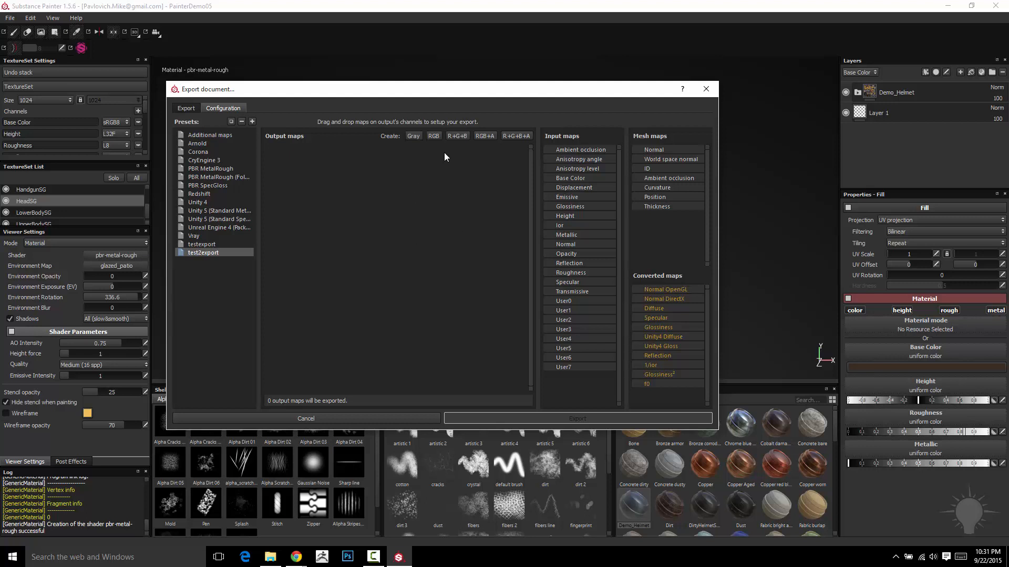
# Step: Add an RGB output map to the test2export preset and assign Base Color to it as RGB Channels
pyautogui.click(434, 136)
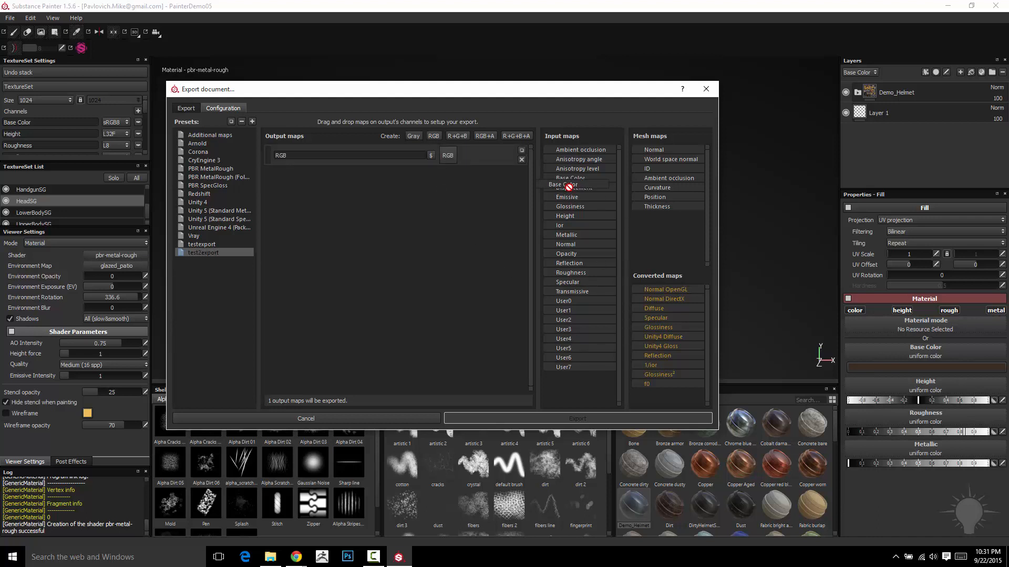
pyautogui.moveTo(572, 182); pyautogui.dragTo(450, 158)
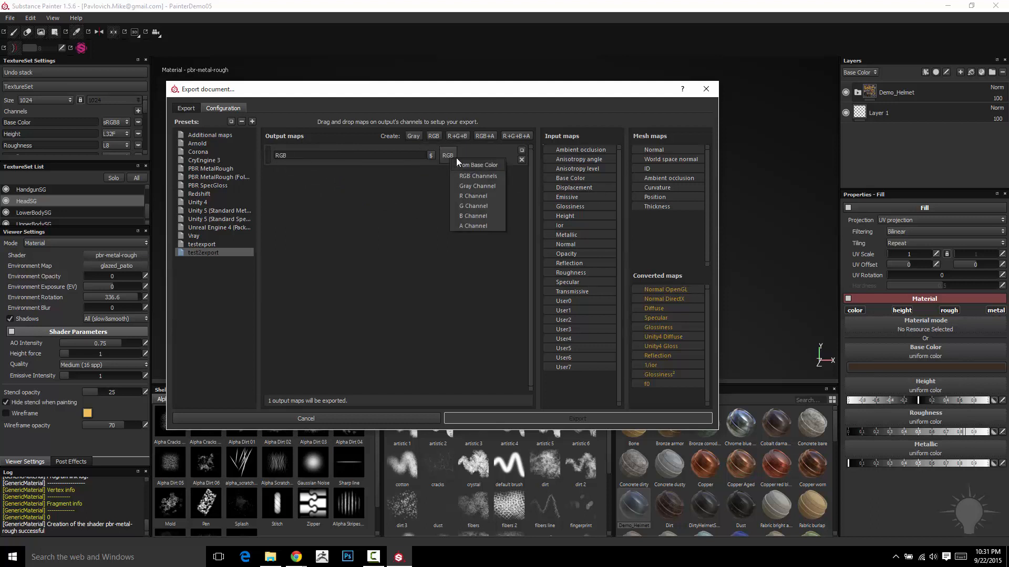
pyautogui.click(469, 178)
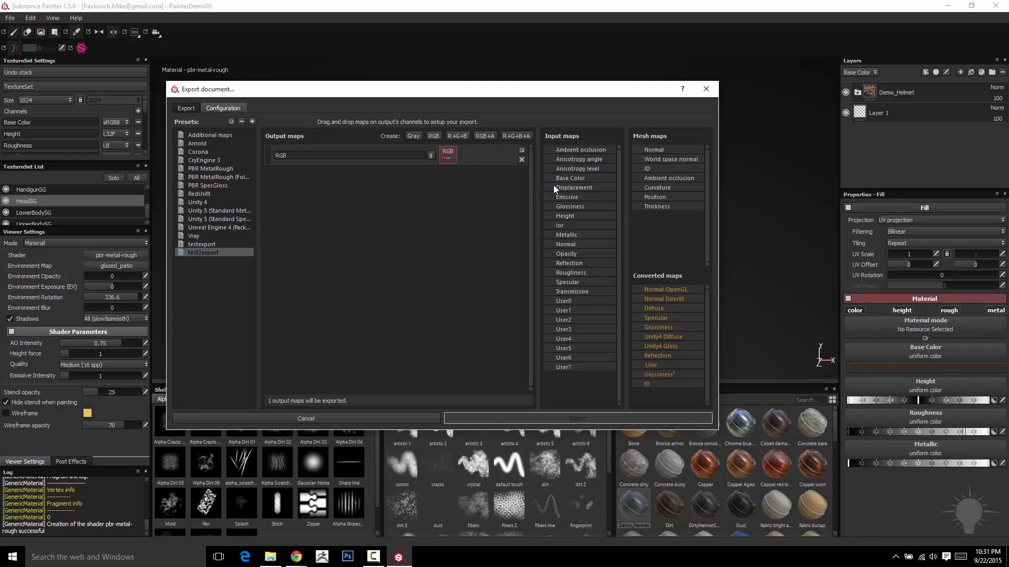
# Step: Rename the RGB output map to $mesh_$textureSet_Base_Color, using the preset variables for the mesh and texture set parts
pyautogui.doubleClick(303, 156)
pyautogui.press('BackSpace')
pyautogui.click(430, 155)
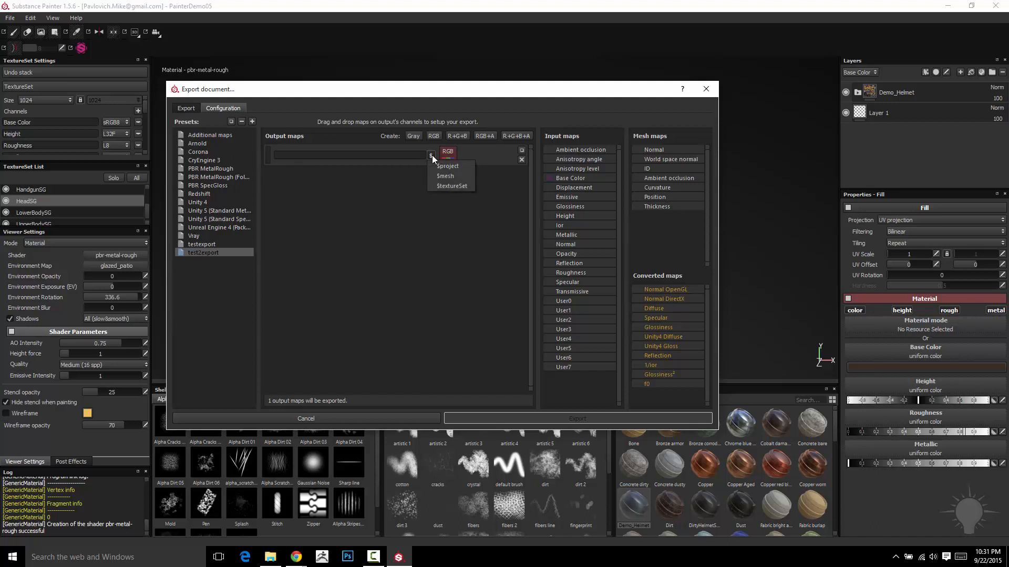
pyautogui.click(440, 175)
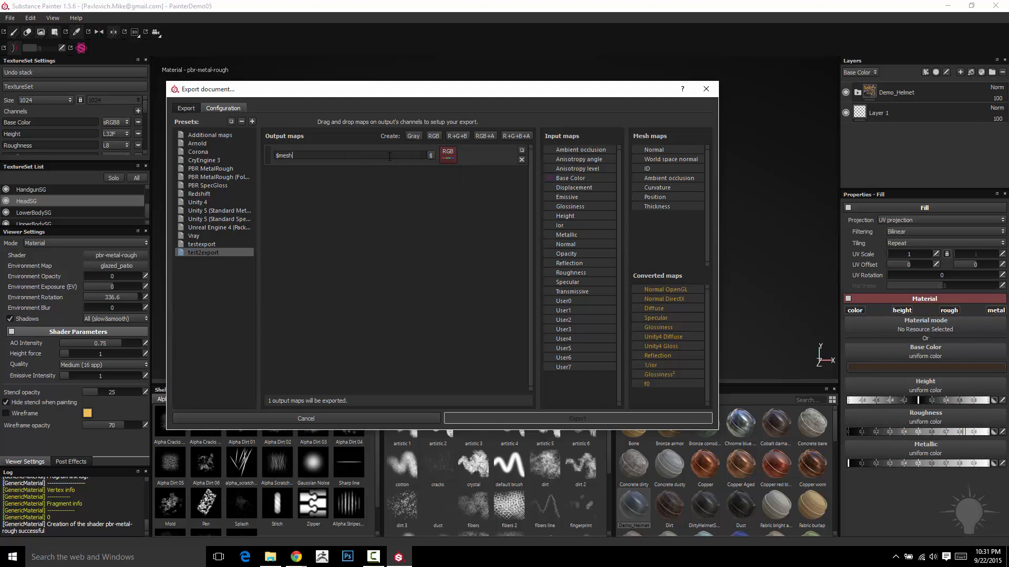
pyautogui.click(432, 156)
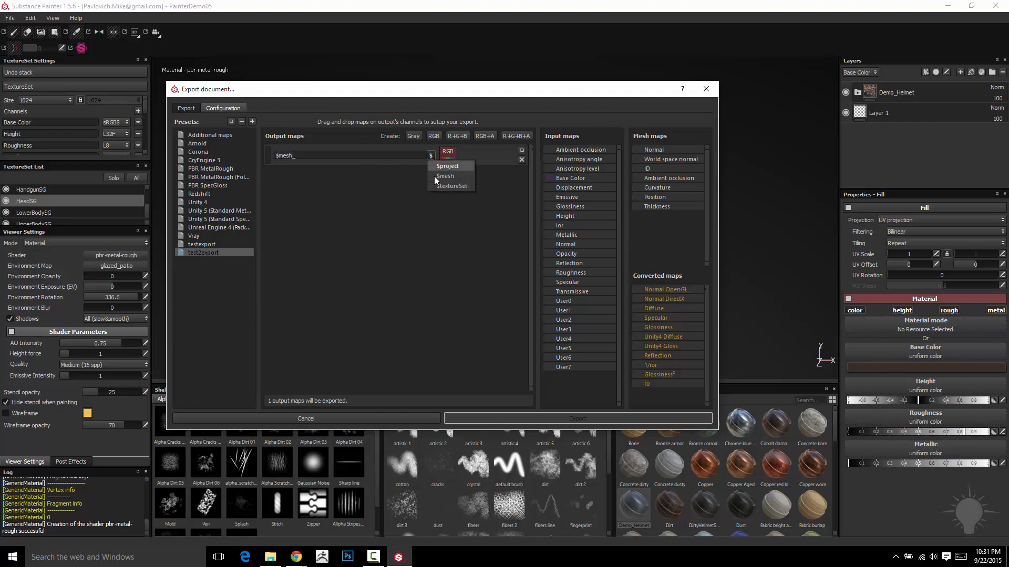
pyautogui.click(442, 187)
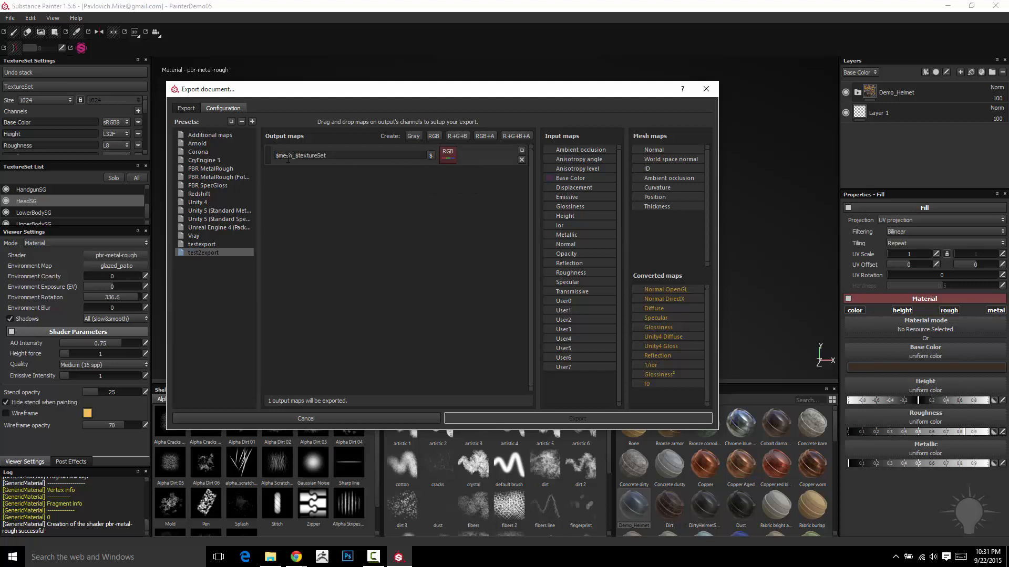
pyautogui.moveTo(276, 156); pyautogui.dragTo(290, 158)
pyautogui.click(341, 154)
pyautogui.write('_Base_Color')
# Step: Add an R+G+B+A output map and assign Roughness to its R channel and Ambient occlusion to its G channel
pyautogui.click(511, 136)
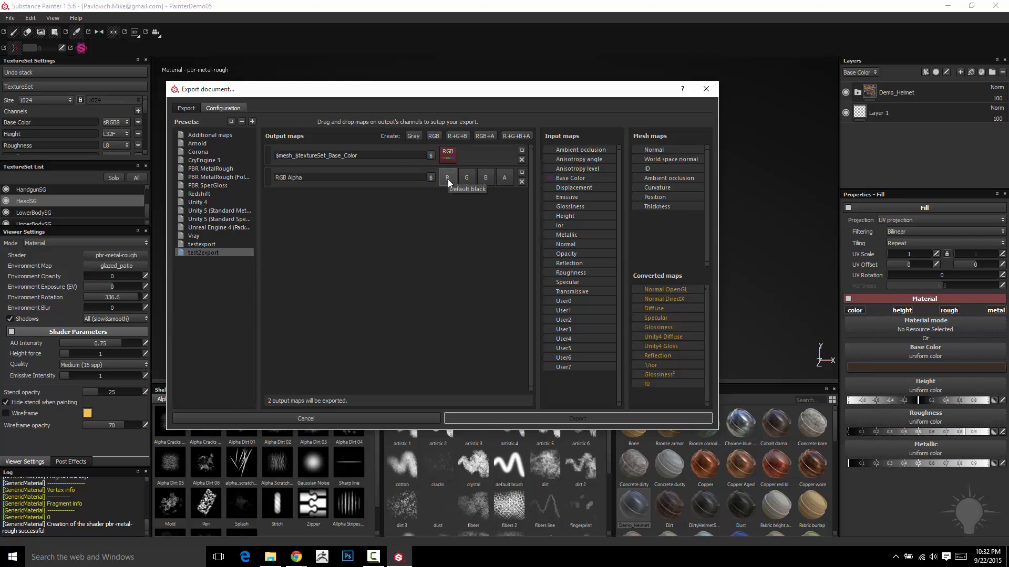
pyautogui.moveTo(578, 276); pyautogui.dragTo(448, 177)
pyautogui.moveTo(468, 178); pyautogui.dragTo(467, 177)
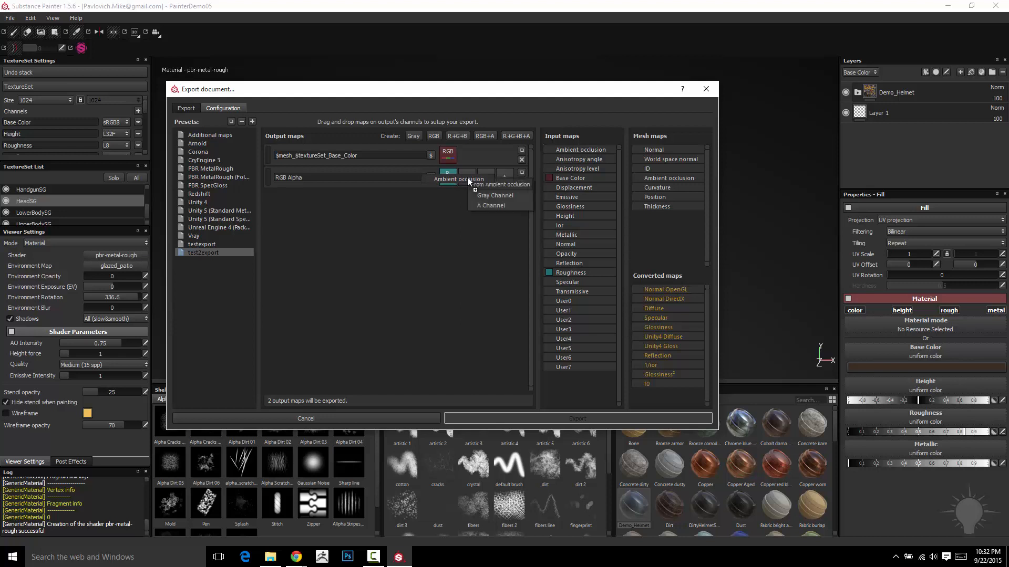
pyautogui.click(475, 192)
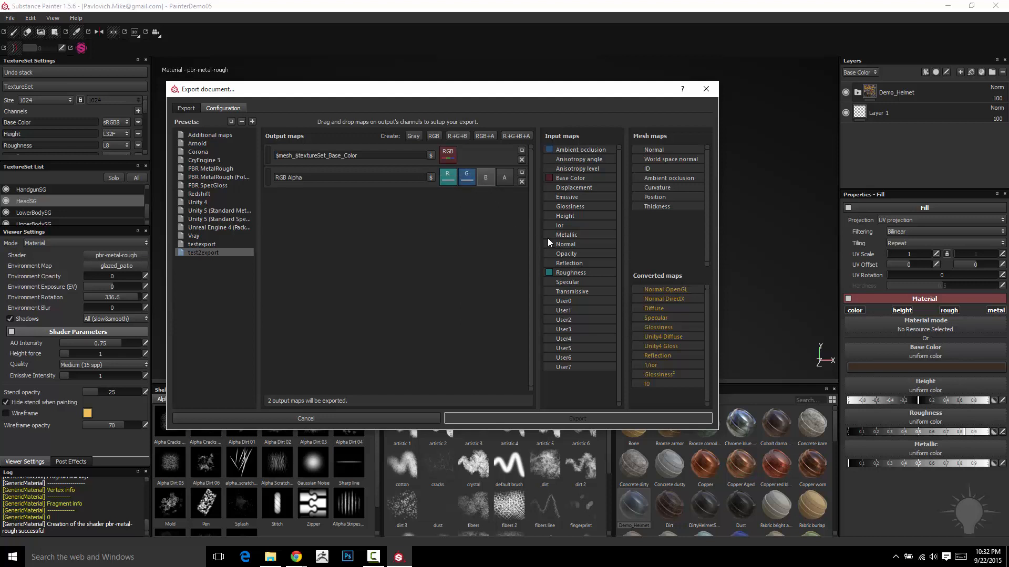
# Step: Assign Metallic as Gray Channel to the B channel of the R+G+B+A map and Height to its A channel
pyautogui.moveTo(563, 234); pyautogui.dragTo(486, 179)
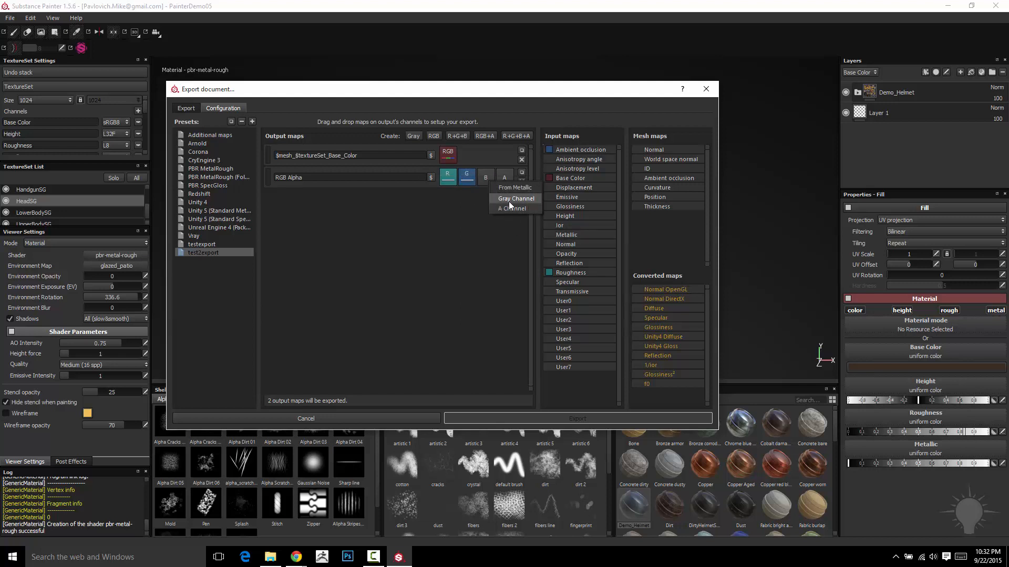
pyautogui.click(503, 198)
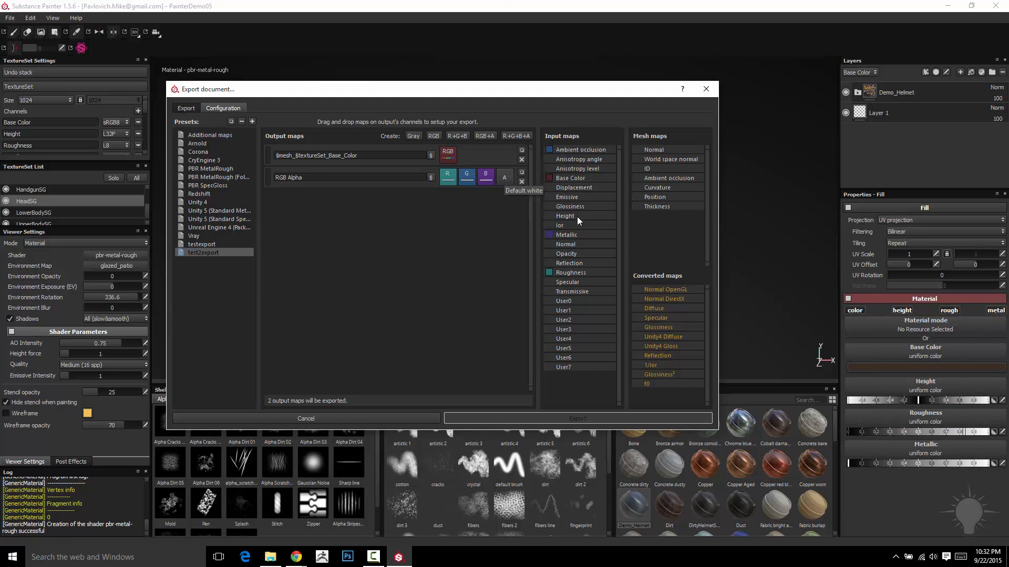
pyautogui.moveTo(577, 216); pyautogui.dragTo(505, 175)
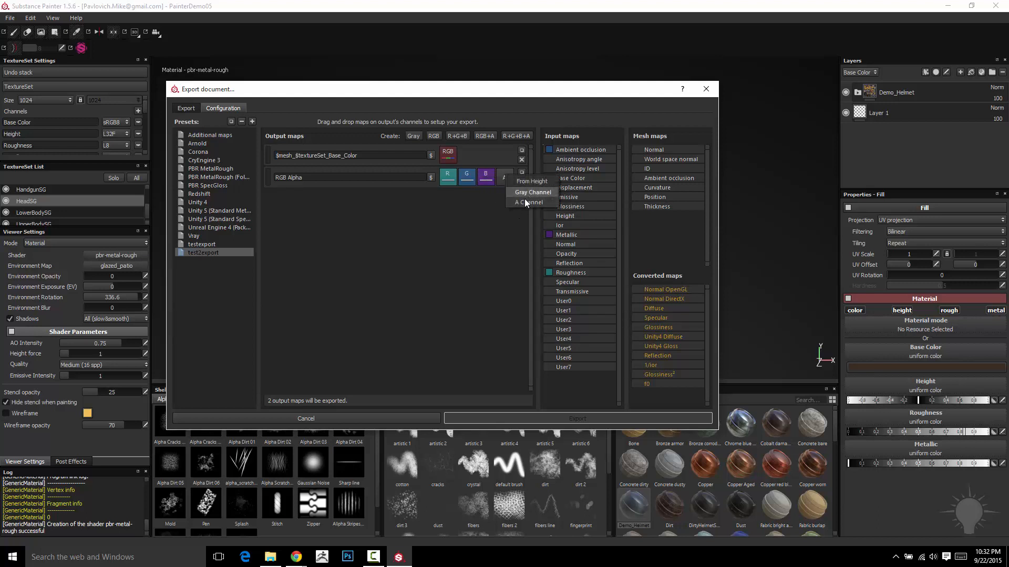
pyautogui.click(525, 202)
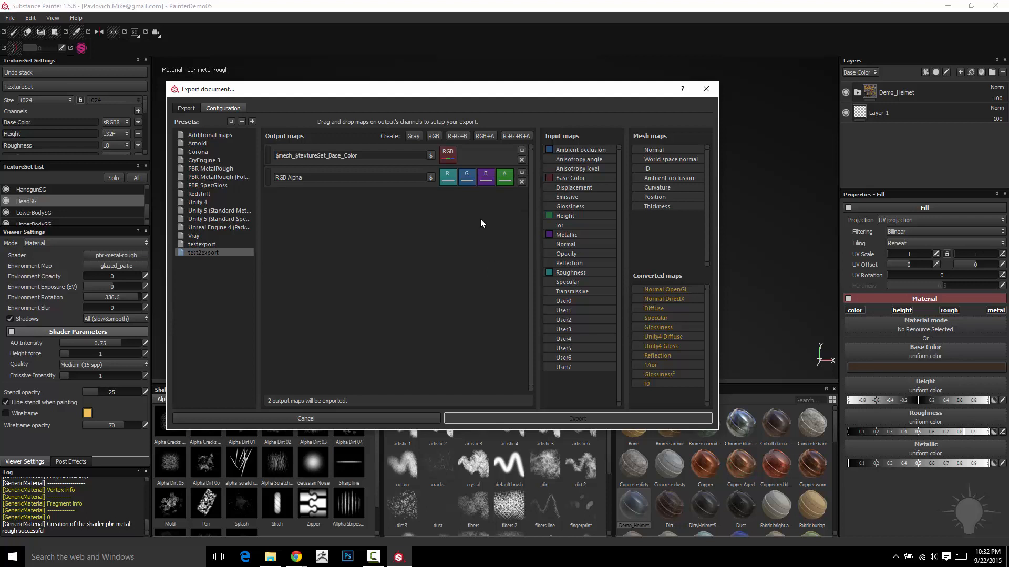
pyautogui.click(434, 136)
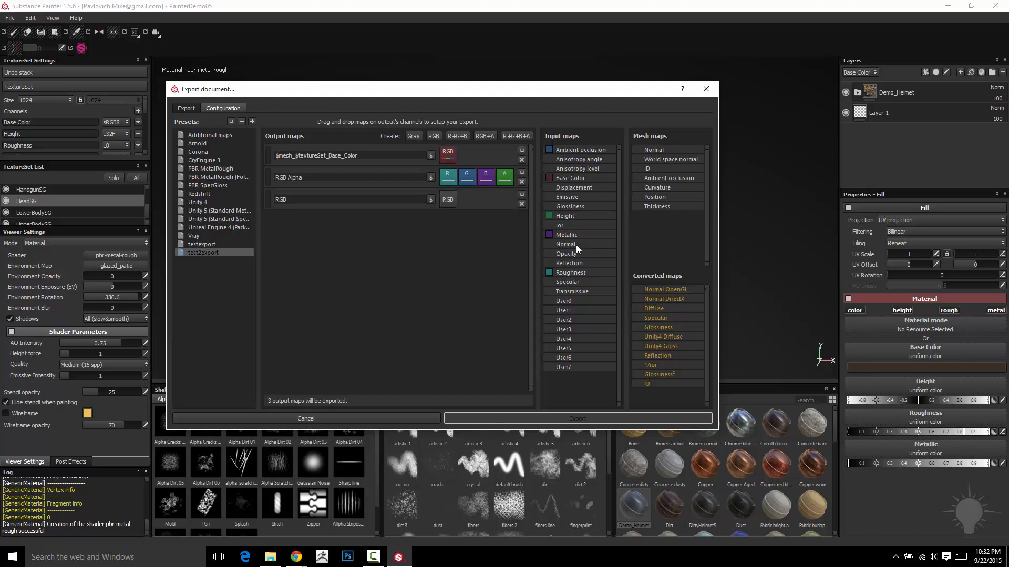
pyautogui.moveTo(576, 245); pyautogui.dragTo(449, 202)
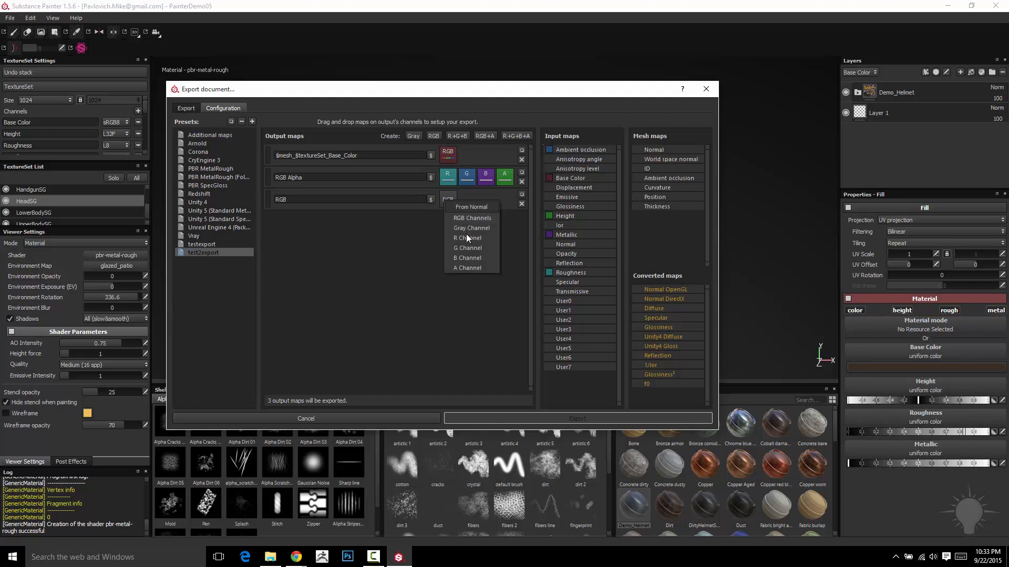
pyautogui.click(443, 220)
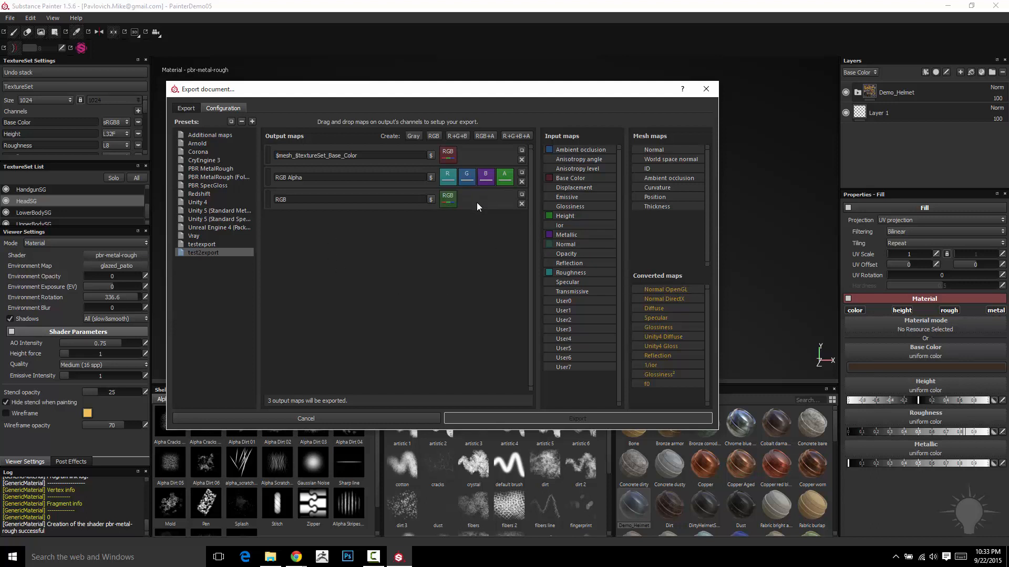
pyautogui.click(484, 135)
pyautogui.click(448, 199)
pyautogui.click(452, 224)
pyautogui.click(521, 204)
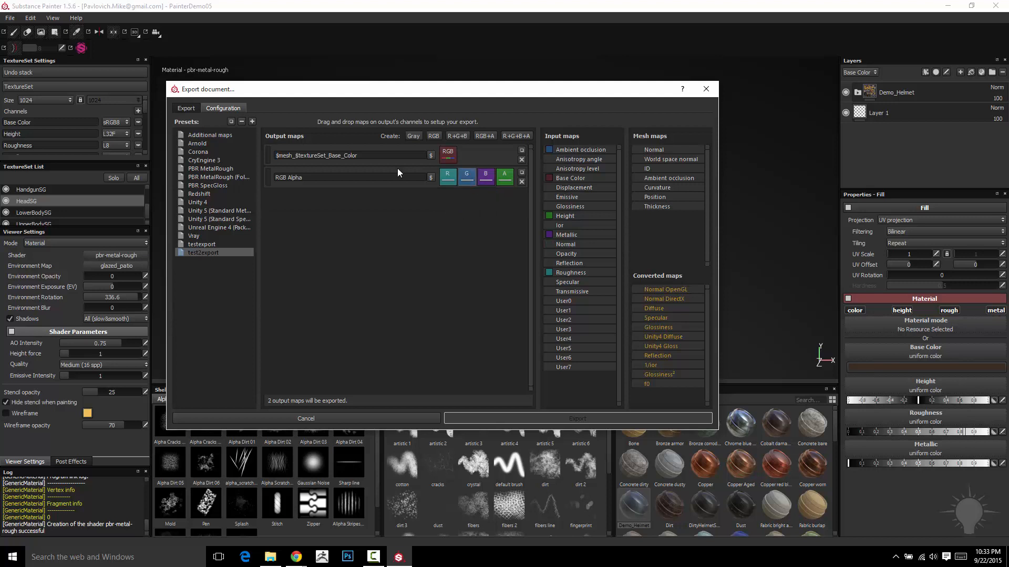
# Step: Add an RGB+A output map and assign Normal as RGB Channels to its RGB slot
pyautogui.click(484, 136)
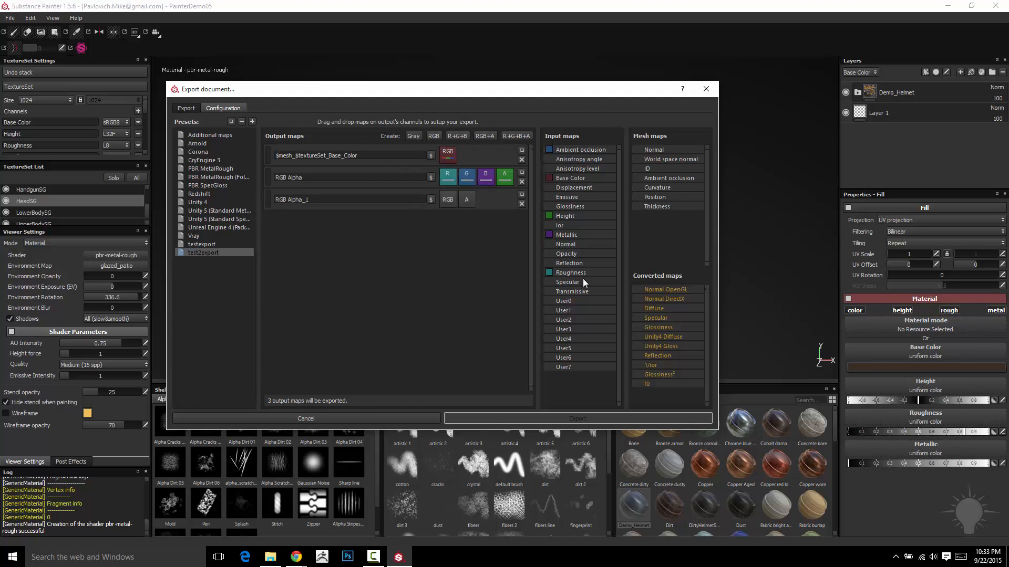
pyautogui.moveTo(572, 245); pyautogui.dragTo(447, 200)
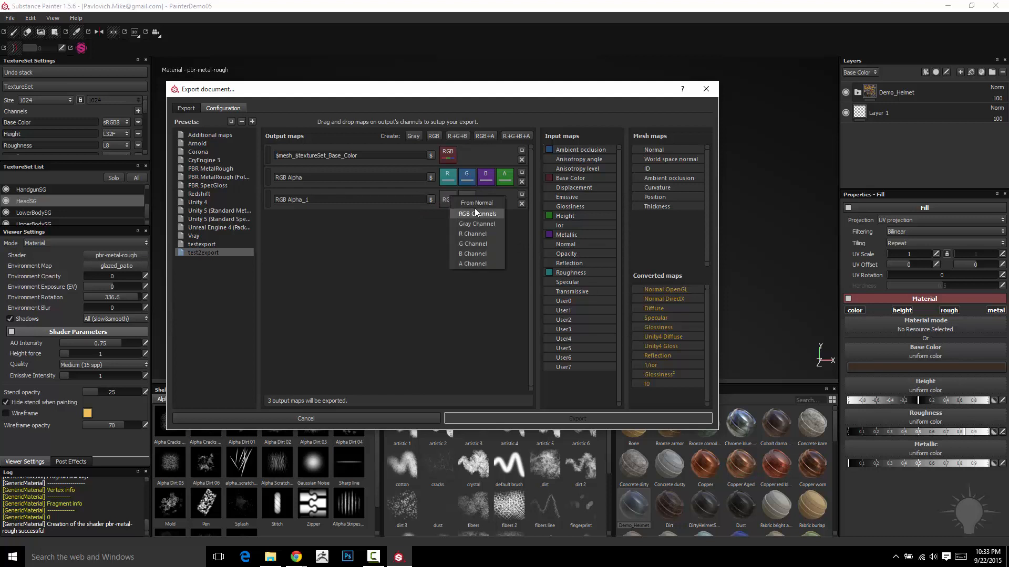
pyautogui.click(475, 212)
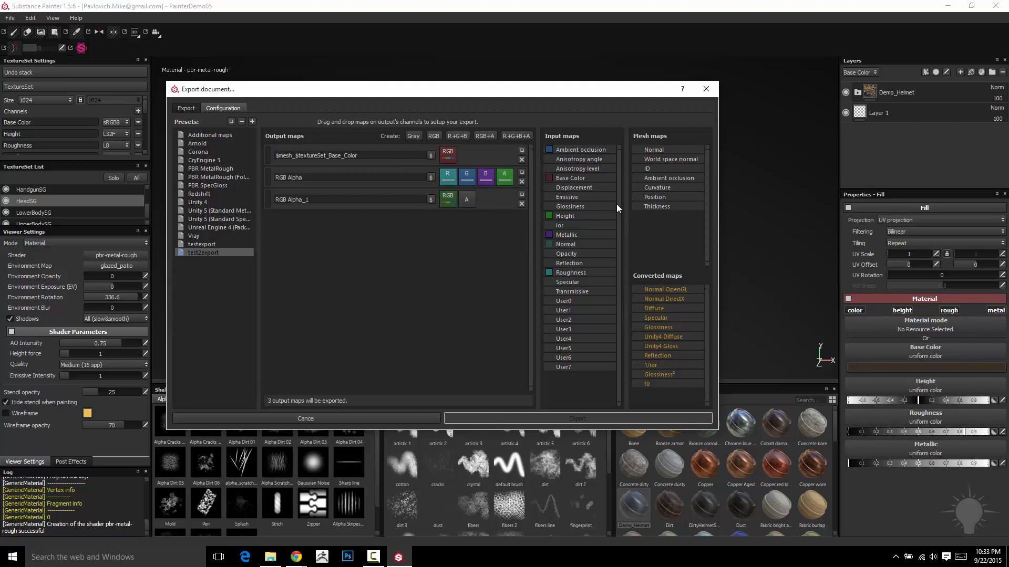
# Step: Rename the R+G+B+A output map to $mesh_$textureSet_Combo_map, reusing the Base Color map's name as the template
pyautogui.moveTo(303, 177); pyautogui.dragTo(275, 177)
pyautogui.moveTo(361, 154); pyautogui.dragTo(275, 155)
pyautogui.hotkey('ctrl', 'c')
pyautogui.press('Tab')
pyautogui.hotkey('ctrl', 'v')
pyautogui.moveTo(328, 177); pyautogui.dragTo(417, 189)
pyautogui.write('Combo_map')
# Step: Rename the RGB+A output map that holds Normal to $mesh_$textureSet_Normal
pyautogui.press('Tab')
pyautogui.hotkey('ctrl', 'v')
pyautogui.press('BackSpace')
pyautogui.press('BackSpace')
pyautogui.press('BackSpace')
pyautogui.press('BackSpace')
pyautogui.press('BackSpace')
pyautogui.press('BackSpace')
pyautogui.press('BackSpace')
pyautogui.press('BackSpace')
pyautogui.press('BackSpace')
pyautogui.press('BackSpace')
pyautogui.write('Normal')
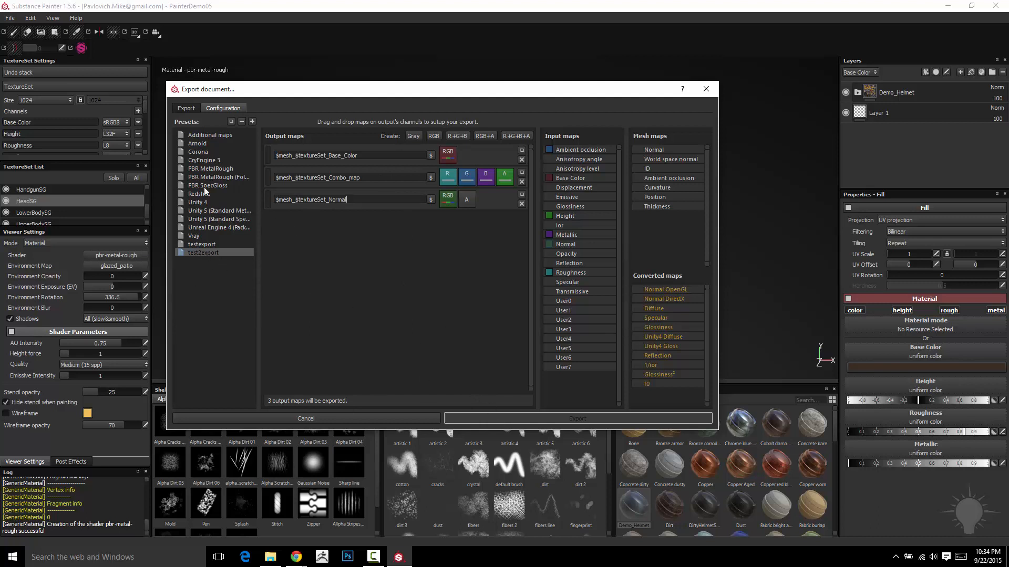
# Step: Choose test2export as the configuration for exporting the texture sets
pyautogui.click(188, 108)
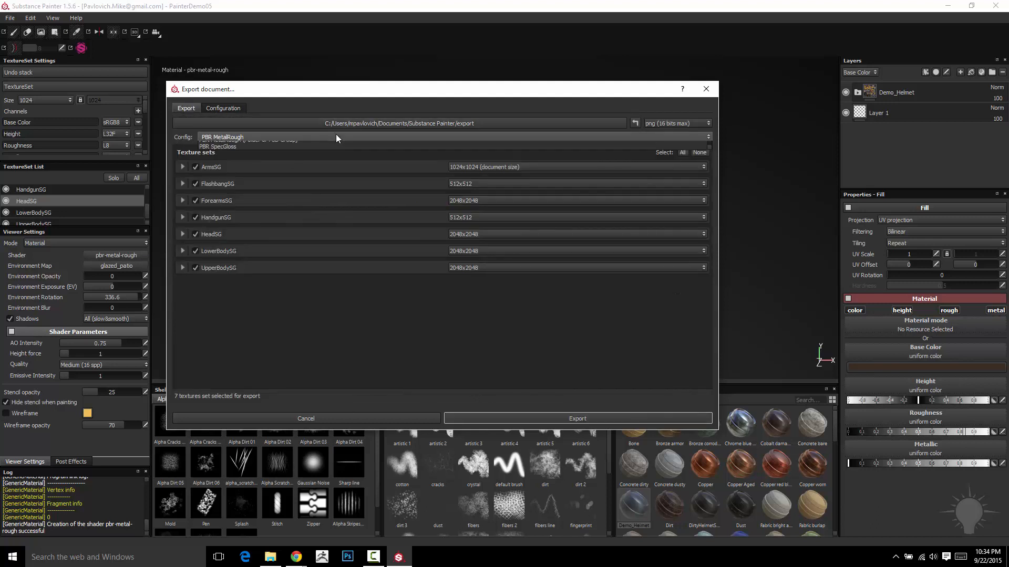
pyautogui.click(336, 135)
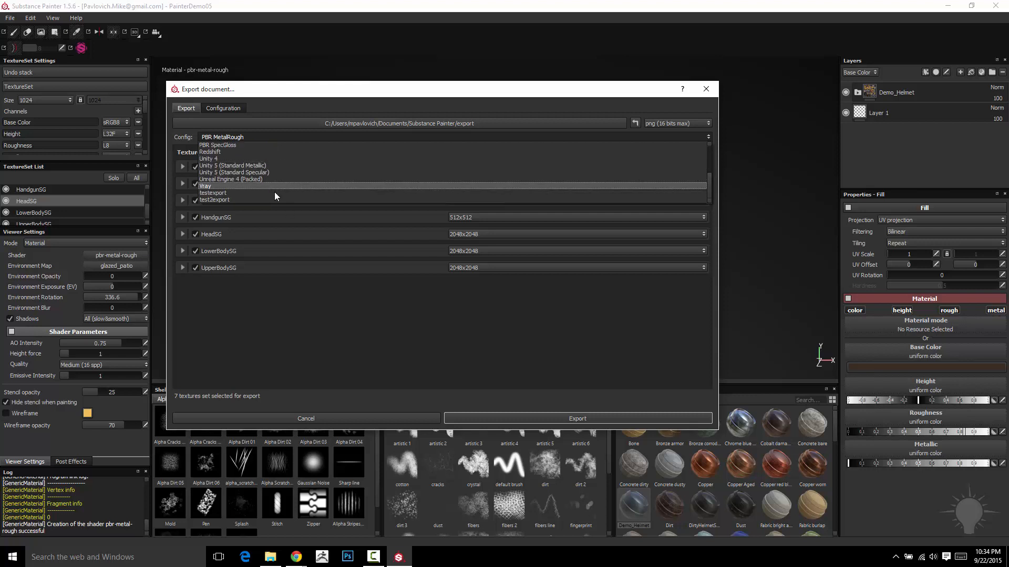
pyautogui.click(250, 200)
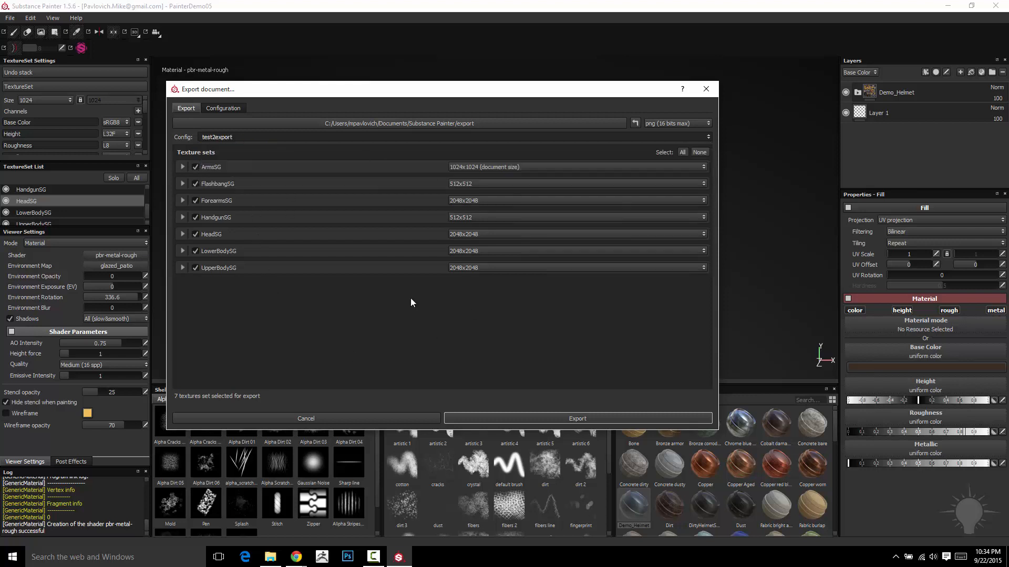
# Step: Recheck the output maps of the test2export preset and close the export dialog without exporting
pyautogui.click(224, 109)
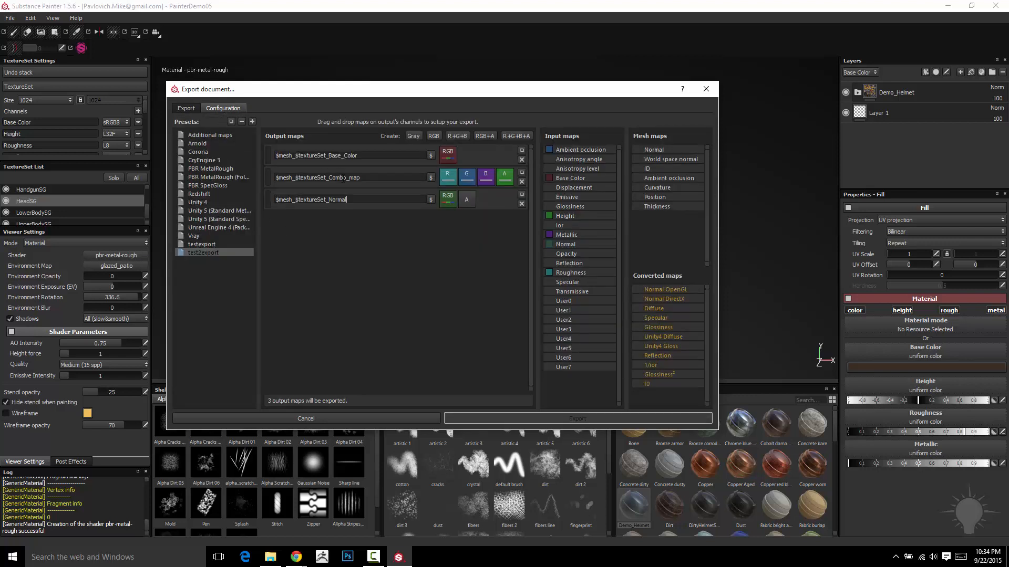
pyautogui.click(179, 110)
pyautogui.click(339, 415)
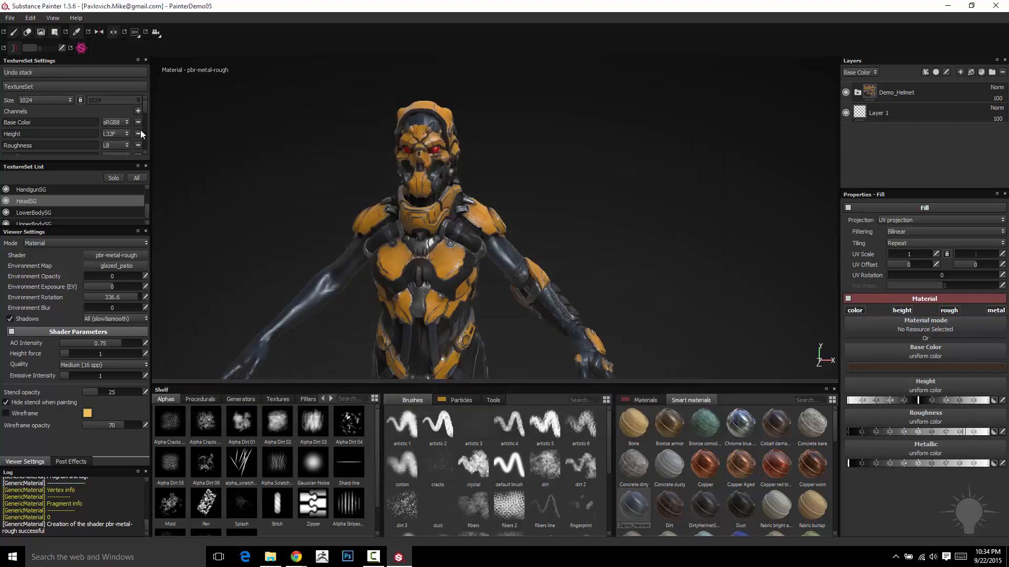
pyautogui.moveTo(145, 106); pyautogui.dragTo(143, 154)
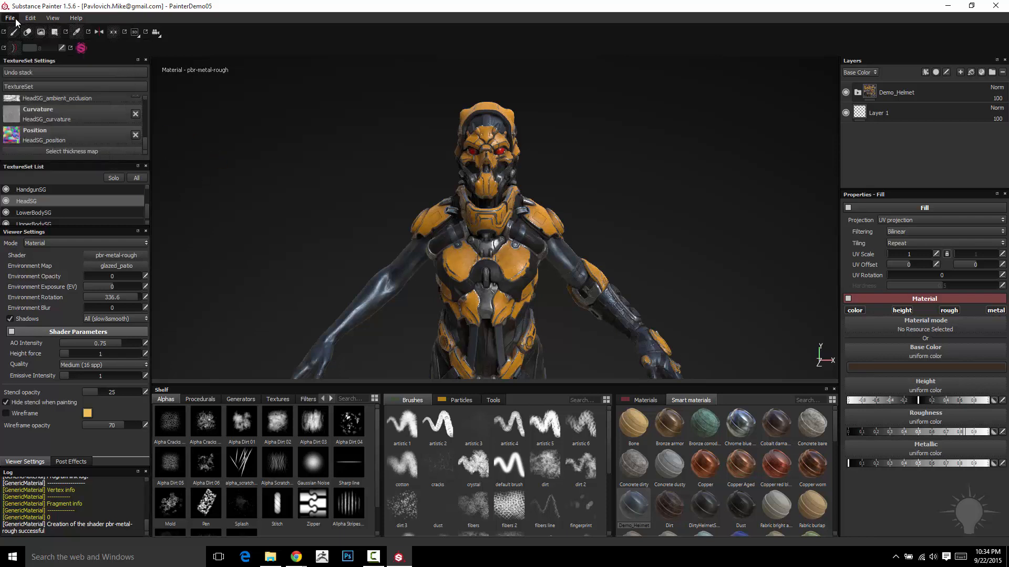
pyautogui.scroll(5, 146, 119)
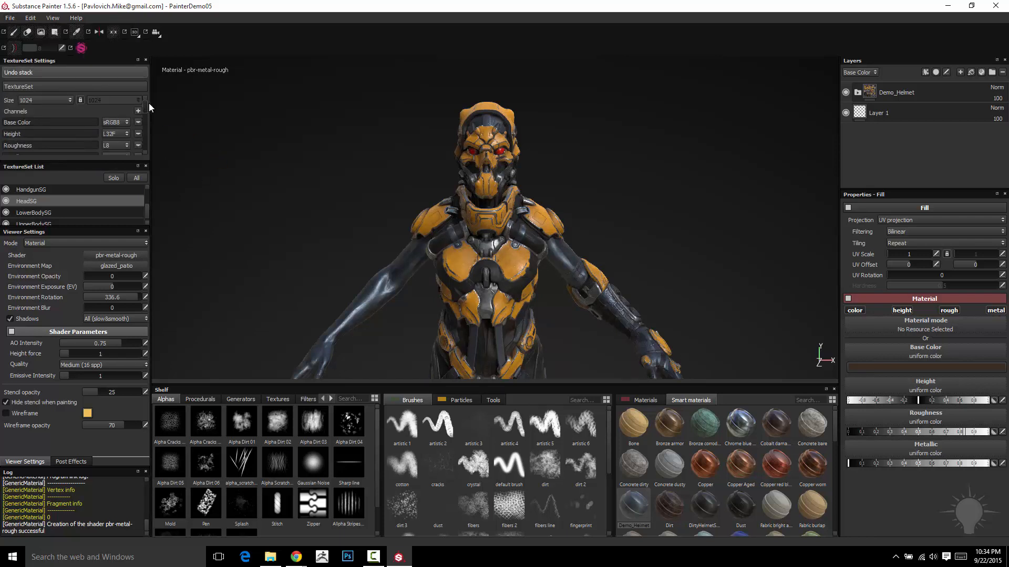
pyautogui.click(10, 18)
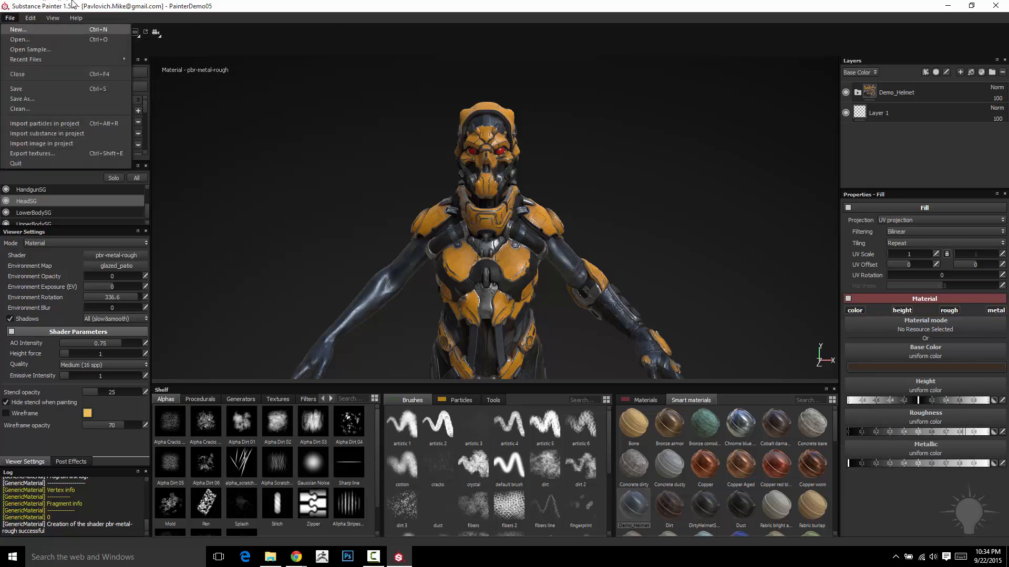
pyautogui.click(75, 7)
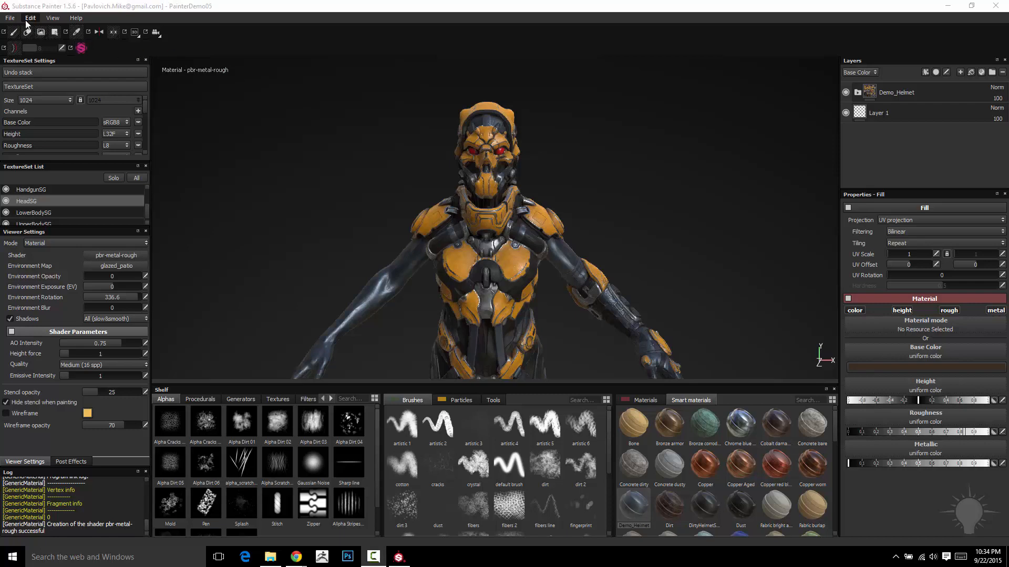
# Step: Reopen the texture export configuration and examine the output maps of presets such as CryEngine 3, Unreal Engine 4, Redshift and PBR MetalRough
pyautogui.click(9, 18)
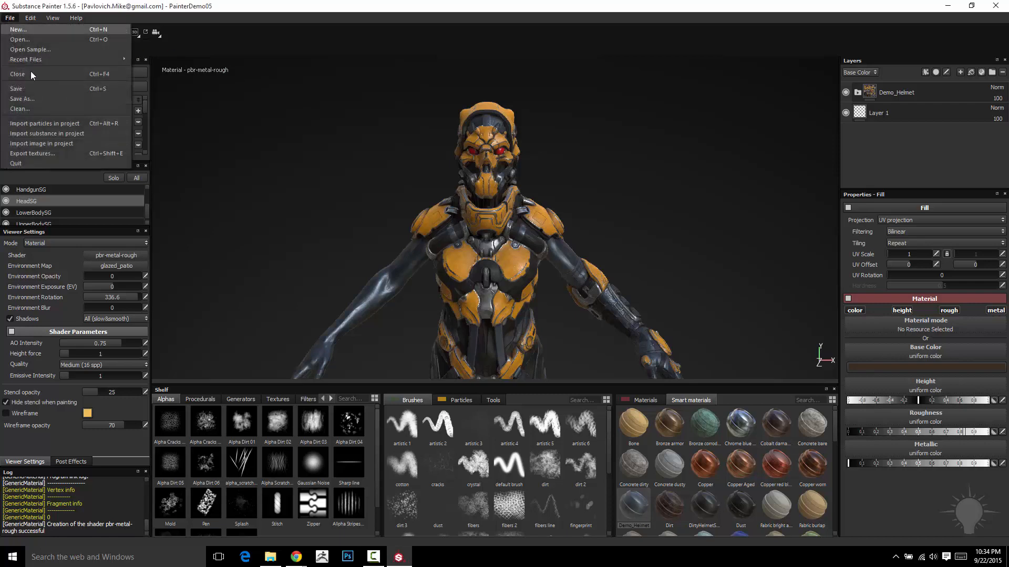
pyautogui.click(29, 153)
pyautogui.click(347, 155)
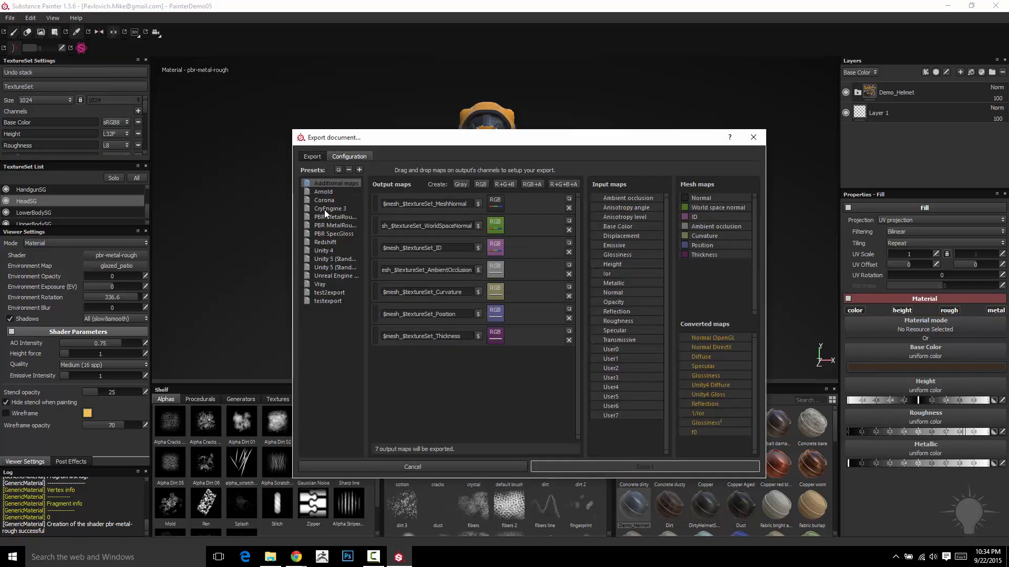
pyautogui.click(331, 191)
pyautogui.click(332, 208)
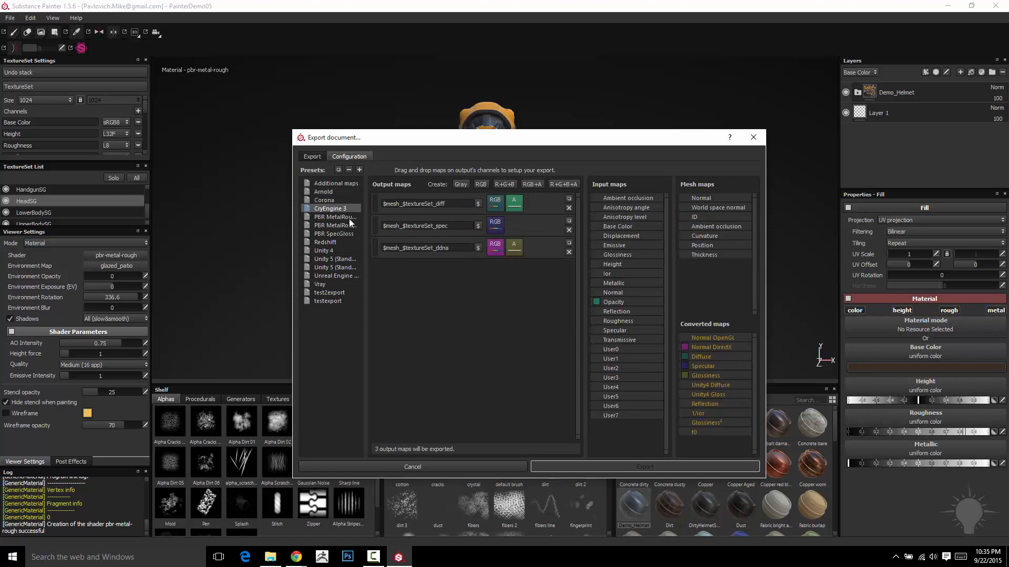
pyautogui.click(330, 251)
pyautogui.click(337, 276)
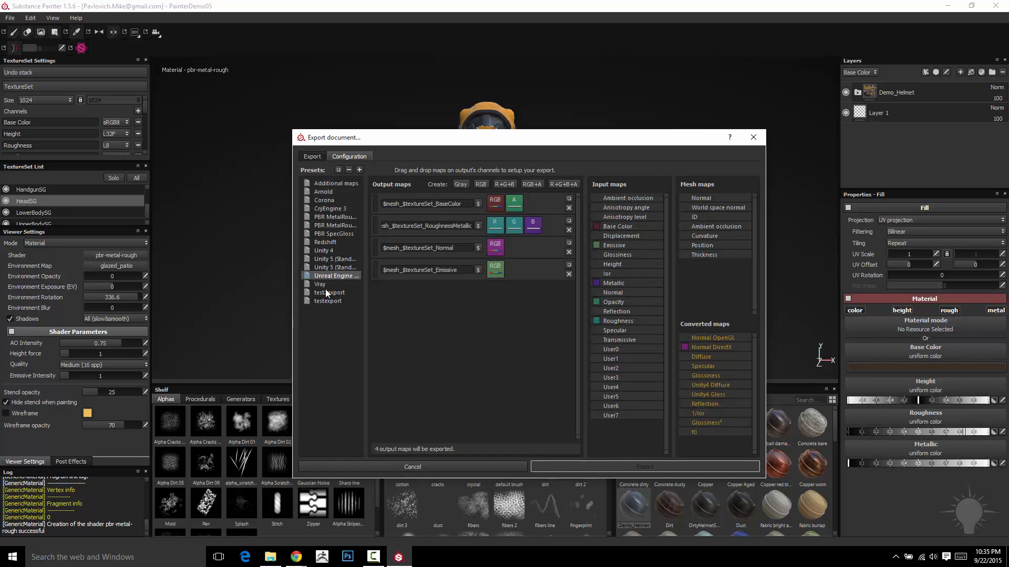
pyautogui.click(320, 284)
pyautogui.click(328, 301)
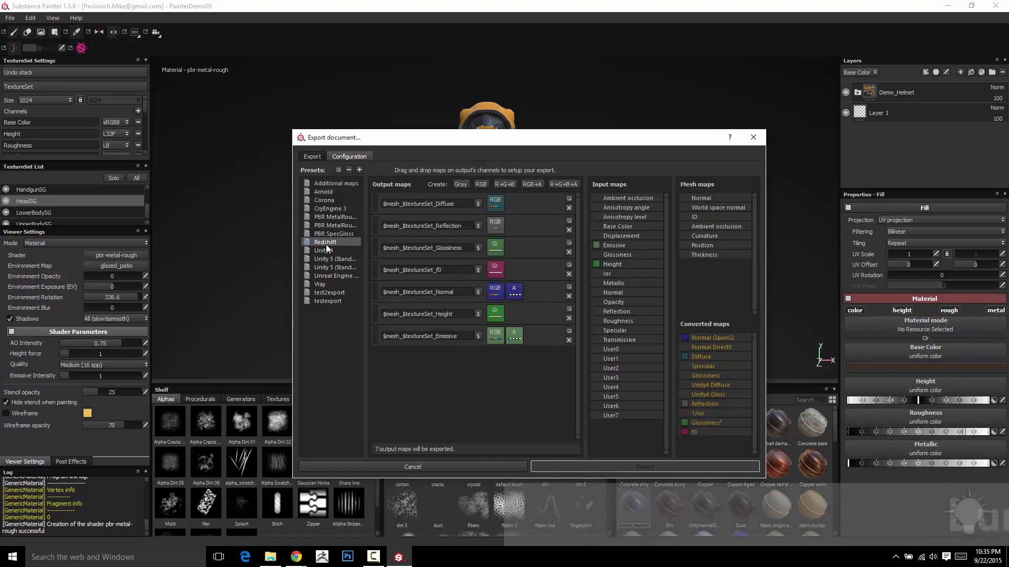
pyautogui.click(337, 217)
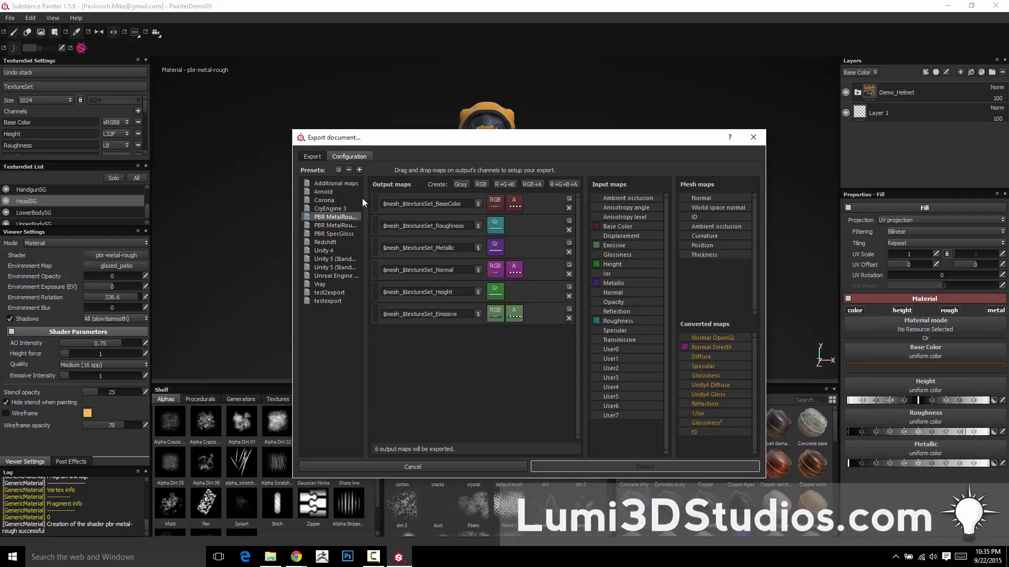